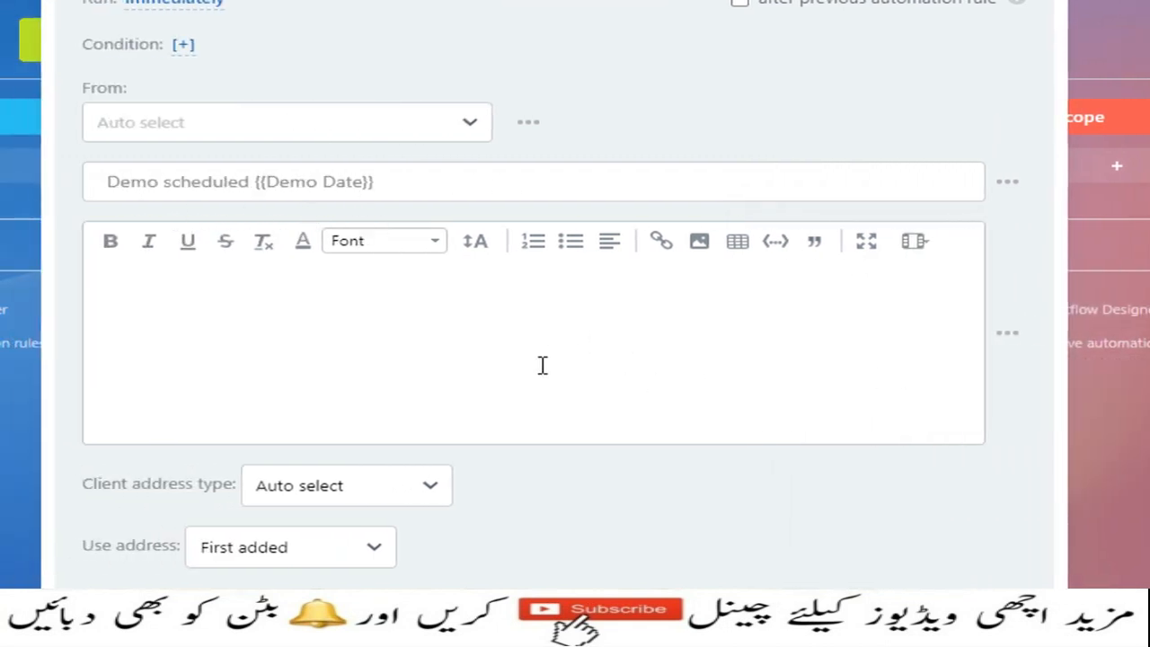
- Write the email body 'Demo scheduled for {{Lead name}}', inserting Lead name from the field list
click(222, 307)
text(Demo sc)
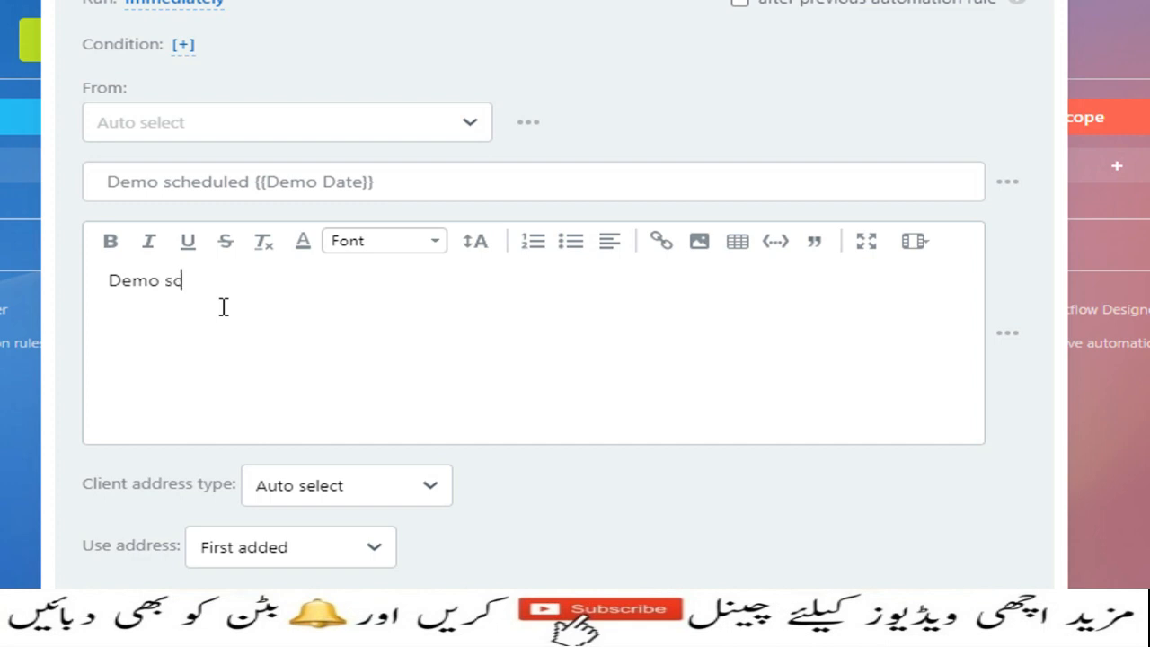
text(heduled )
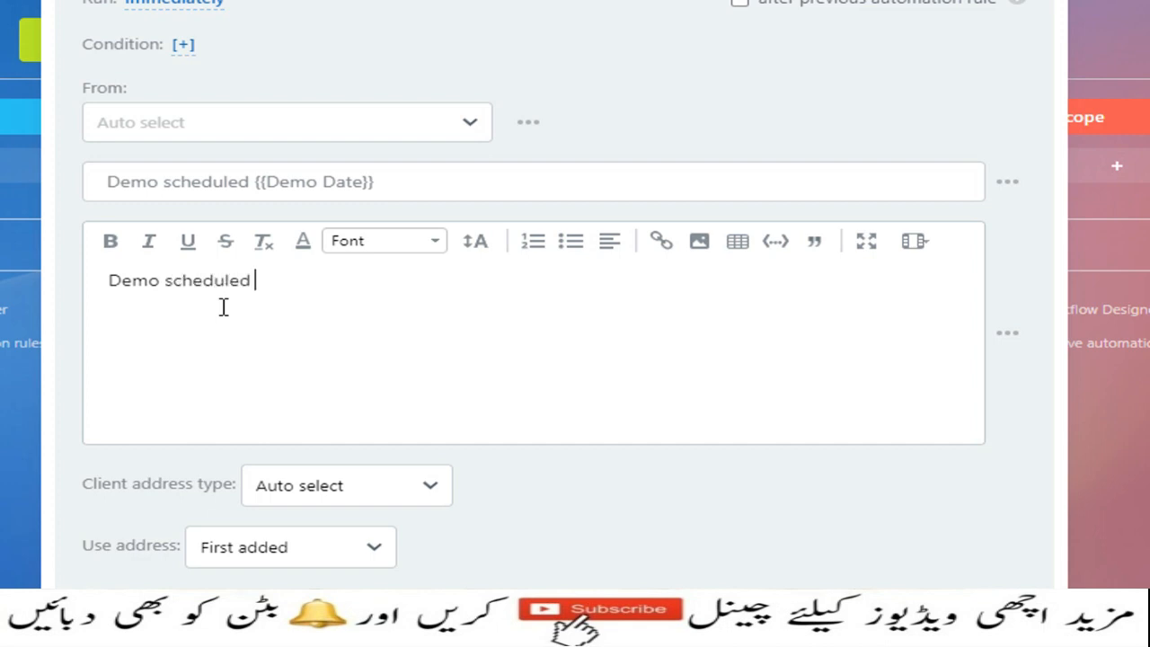
text(for)
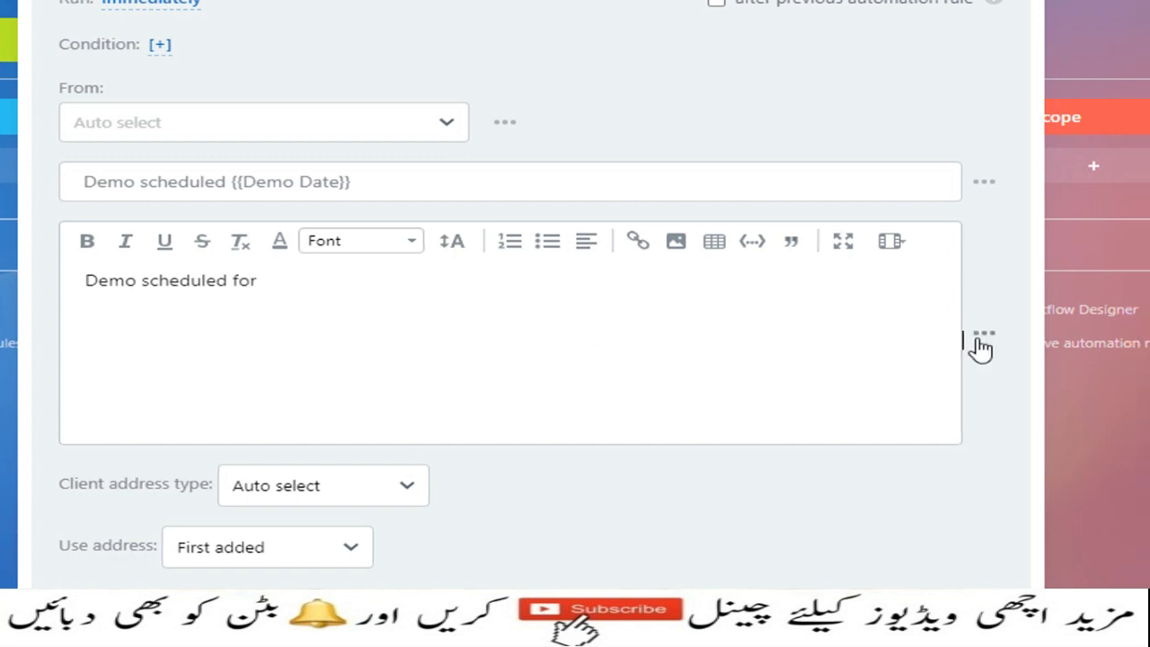
click(981, 348)
click(925, 470)
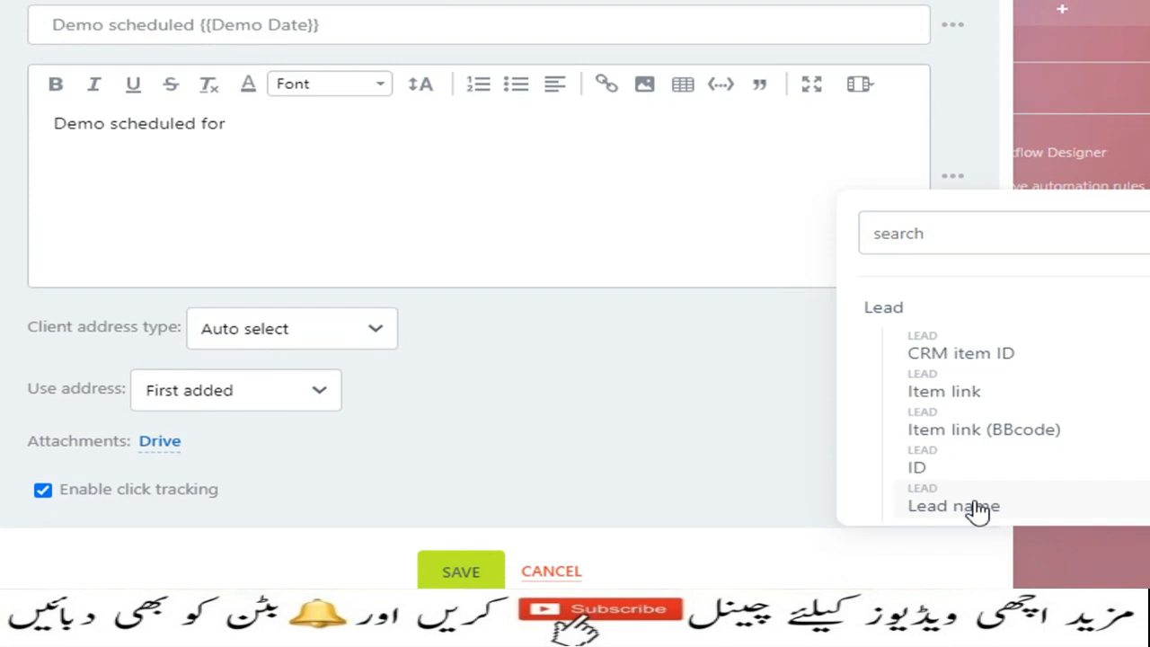
click(971, 508)
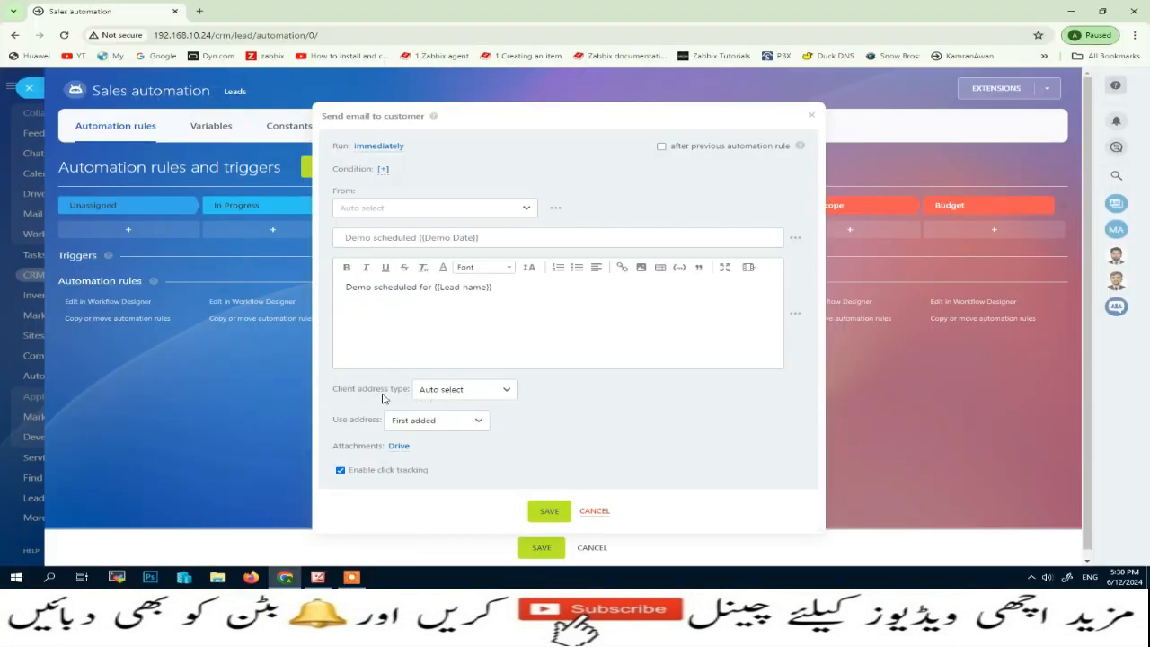
- Keep the address type on Auto select, then save the rule and the Demo stage automation
click(505, 390)
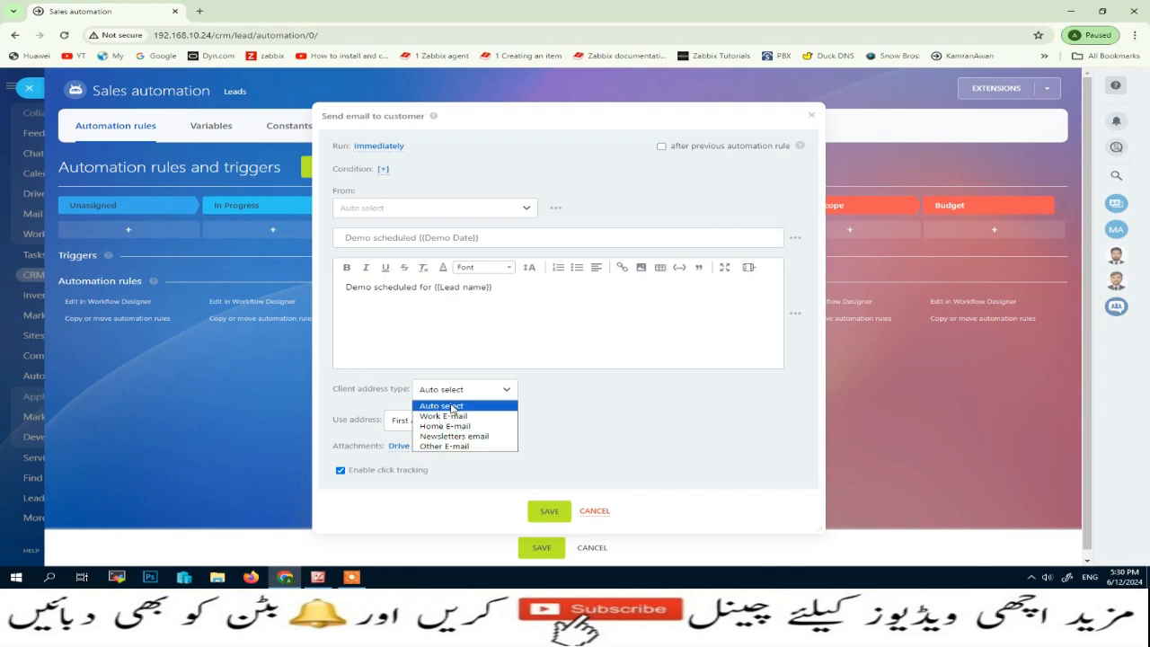
click(452, 406)
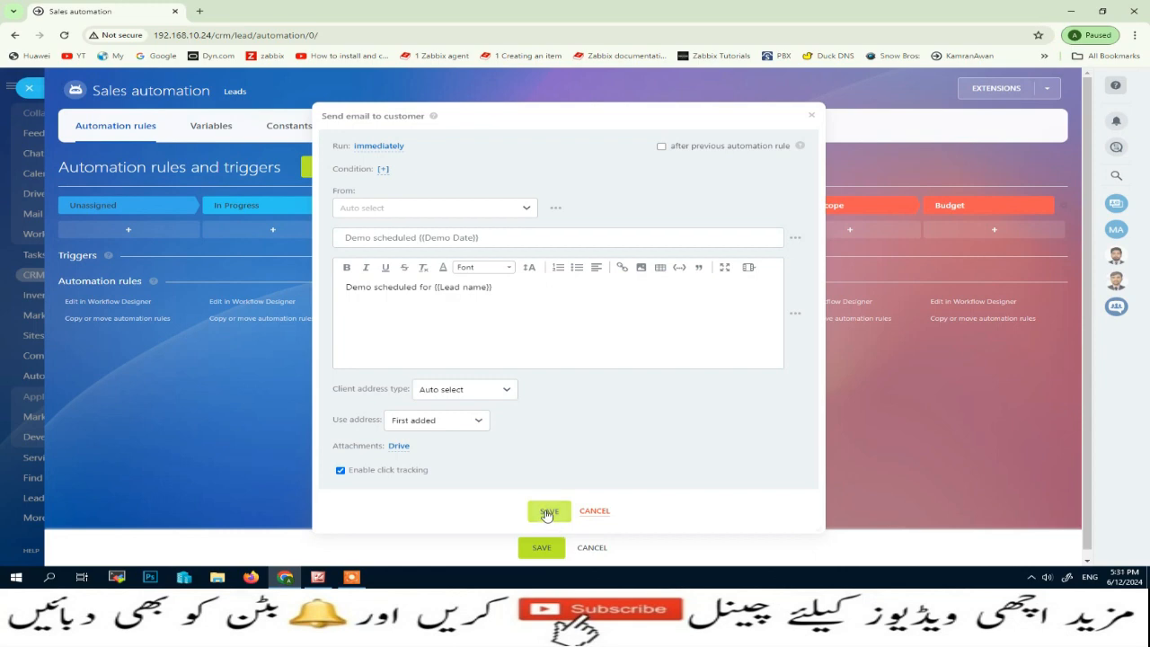
click(546, 513)
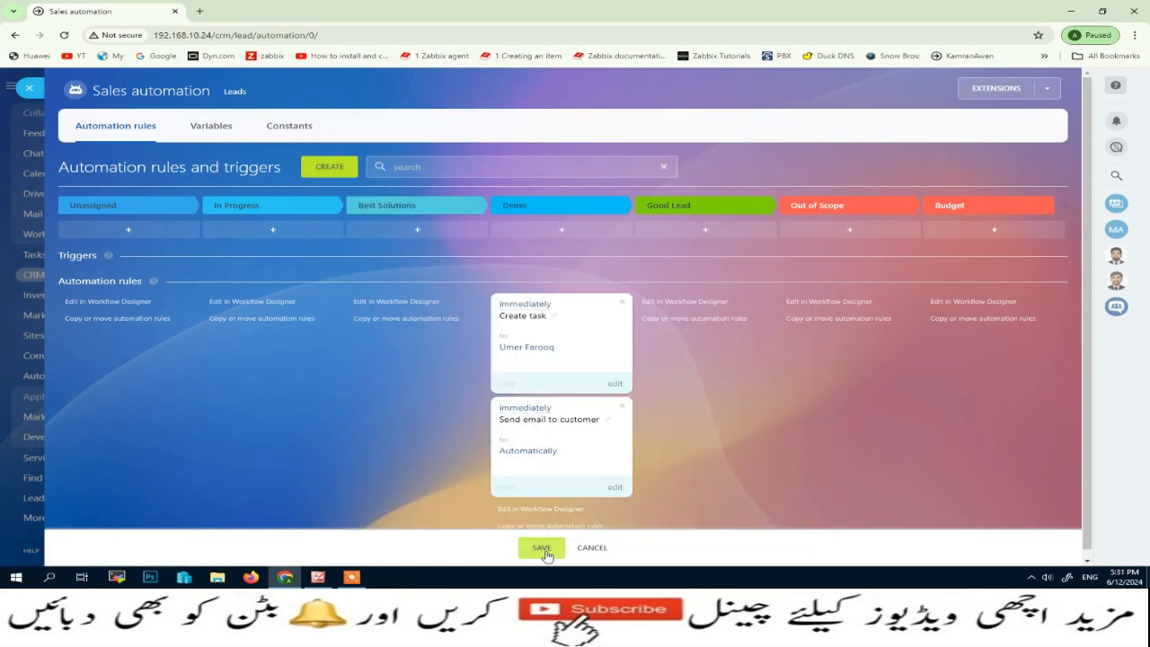
click(543, 550)
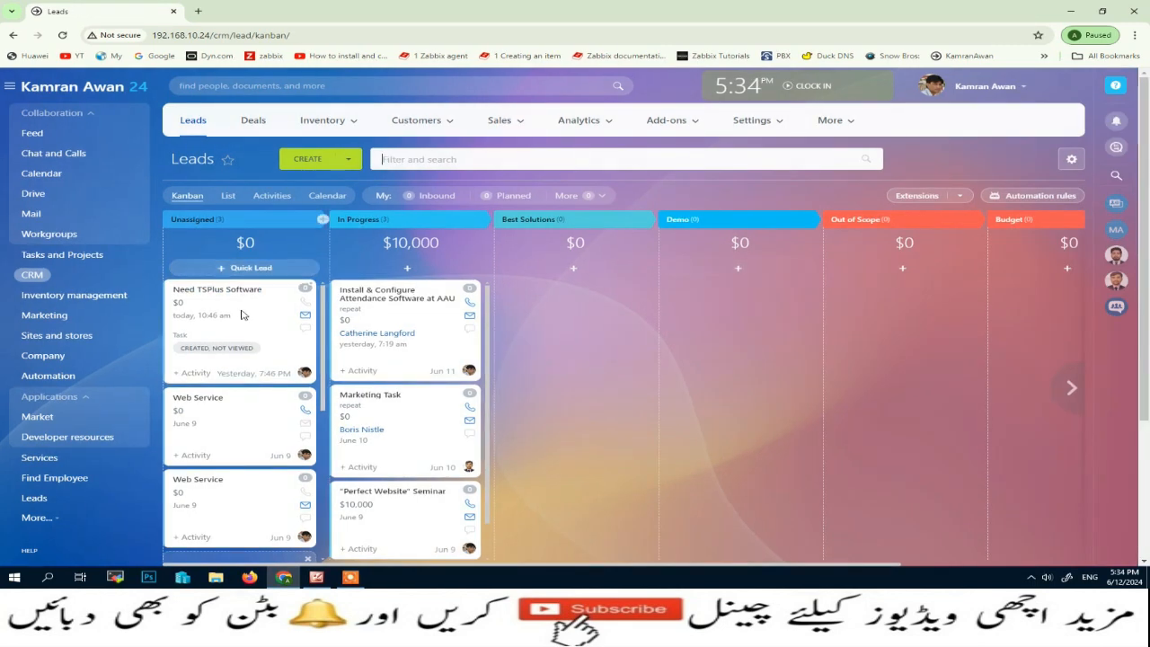
- Move the Need TSPlus Software lead into Demo and set its Demo Date to 06/17/2024
drag(241, 313, 680, 281)
drag(295, 325, 724, 325)
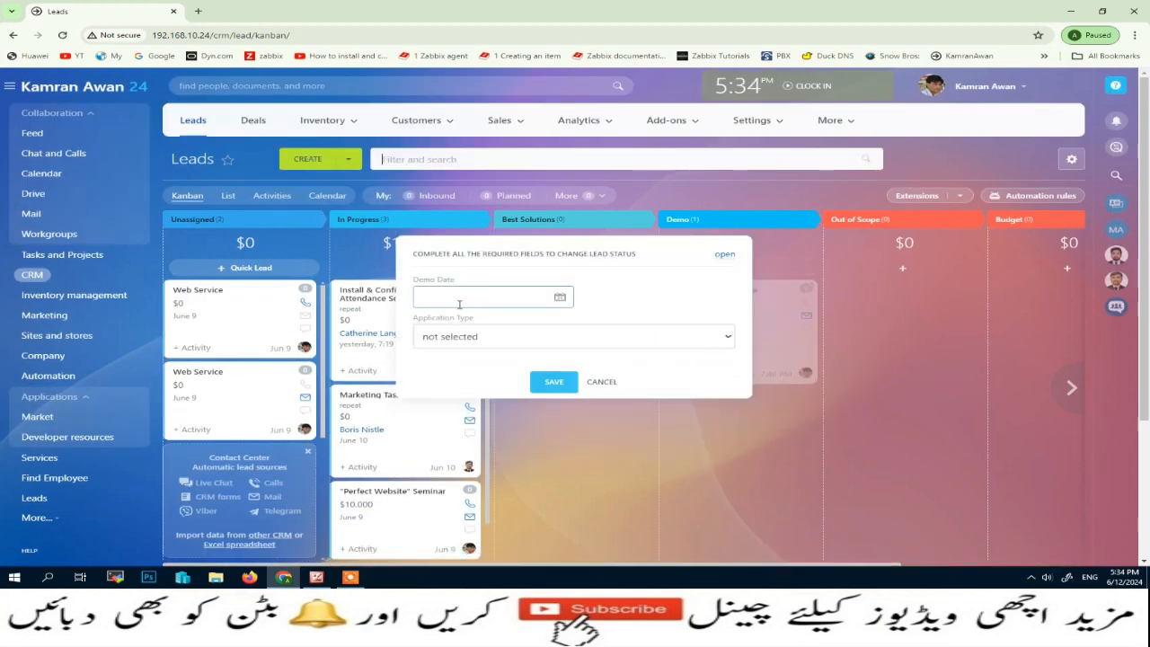
click(560, 298)
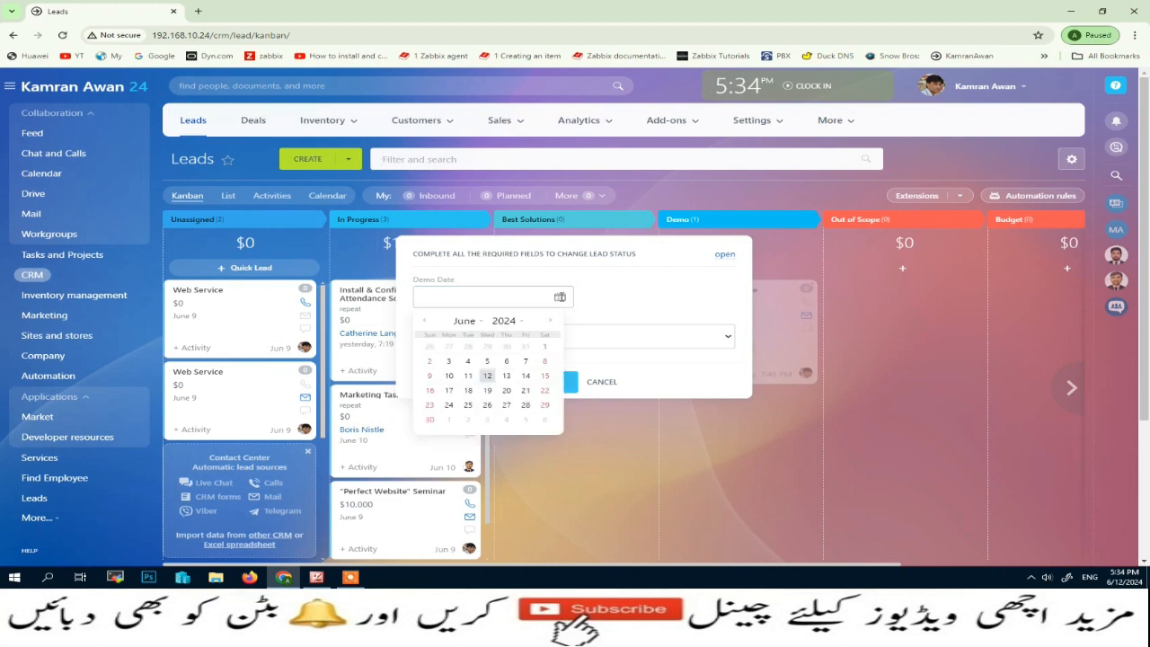
click(451, 395)
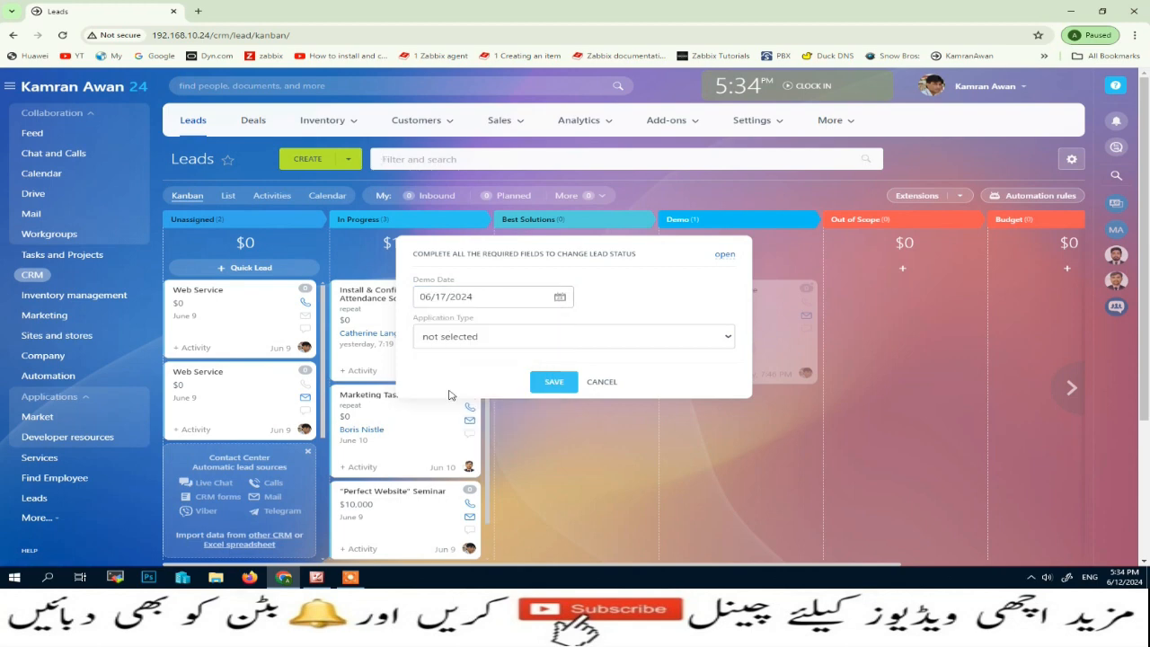
- Set Application Type to Desktop Application and confirm the stage change
click(446, 300)
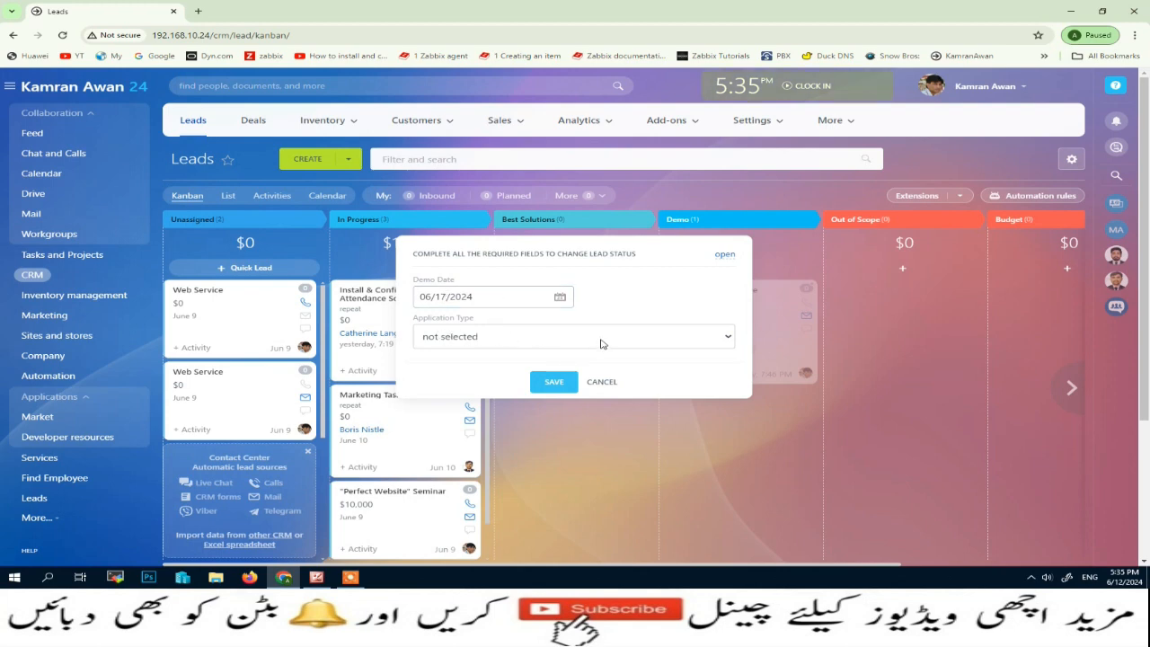
click(731, 339)
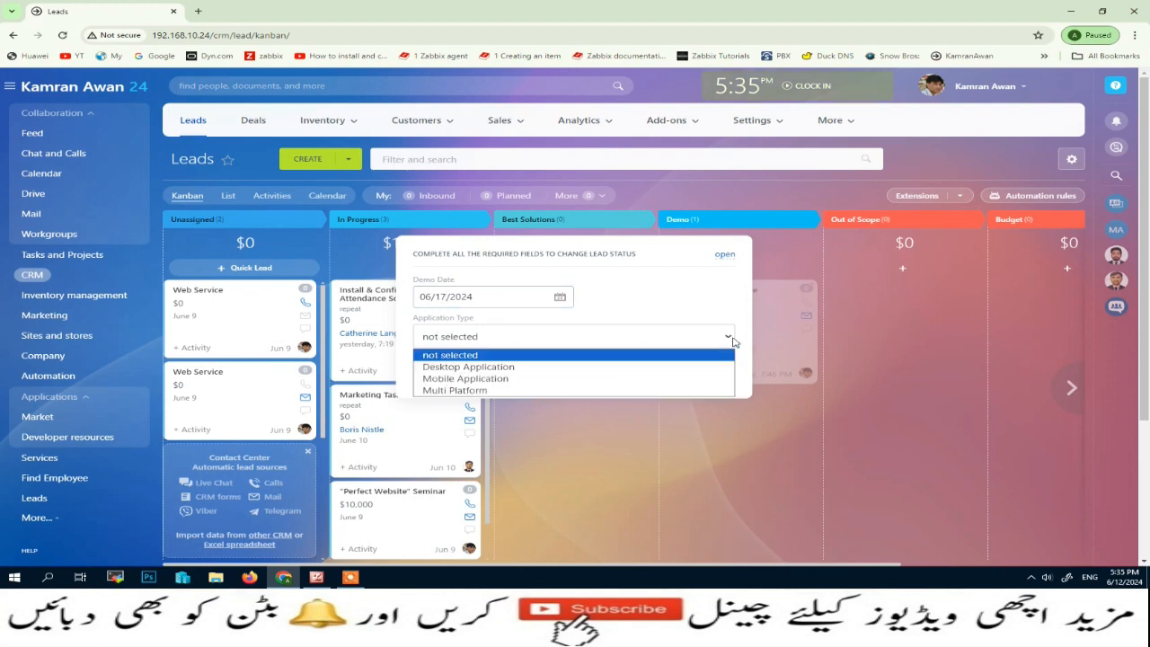
click(462, 369)
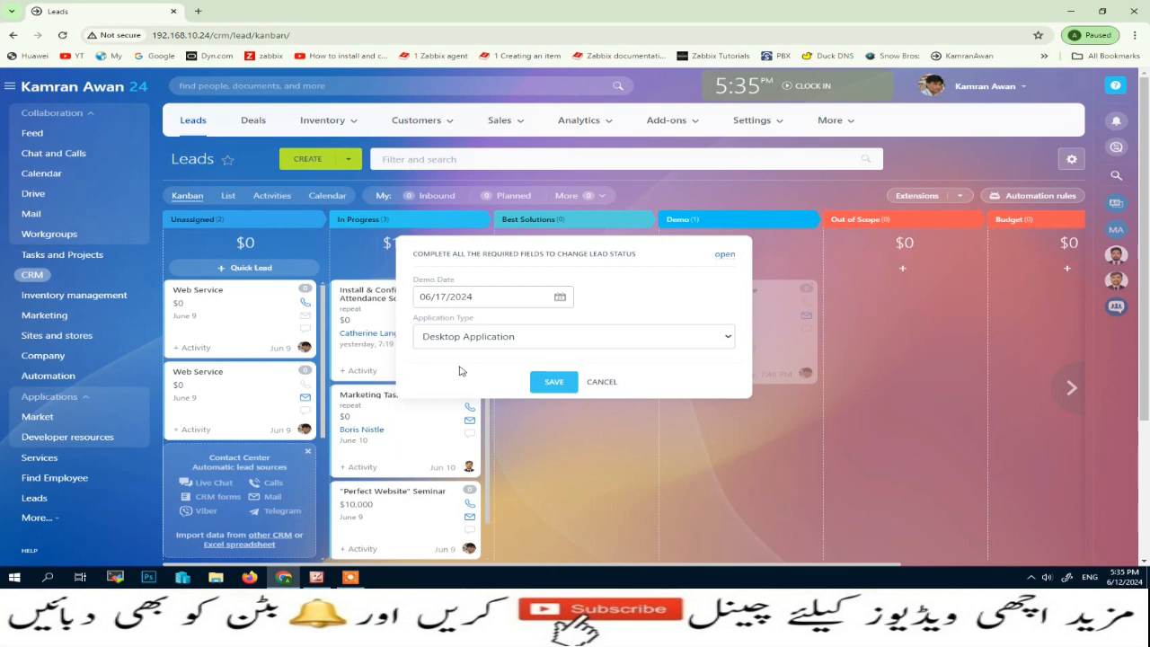
click(550, 386)
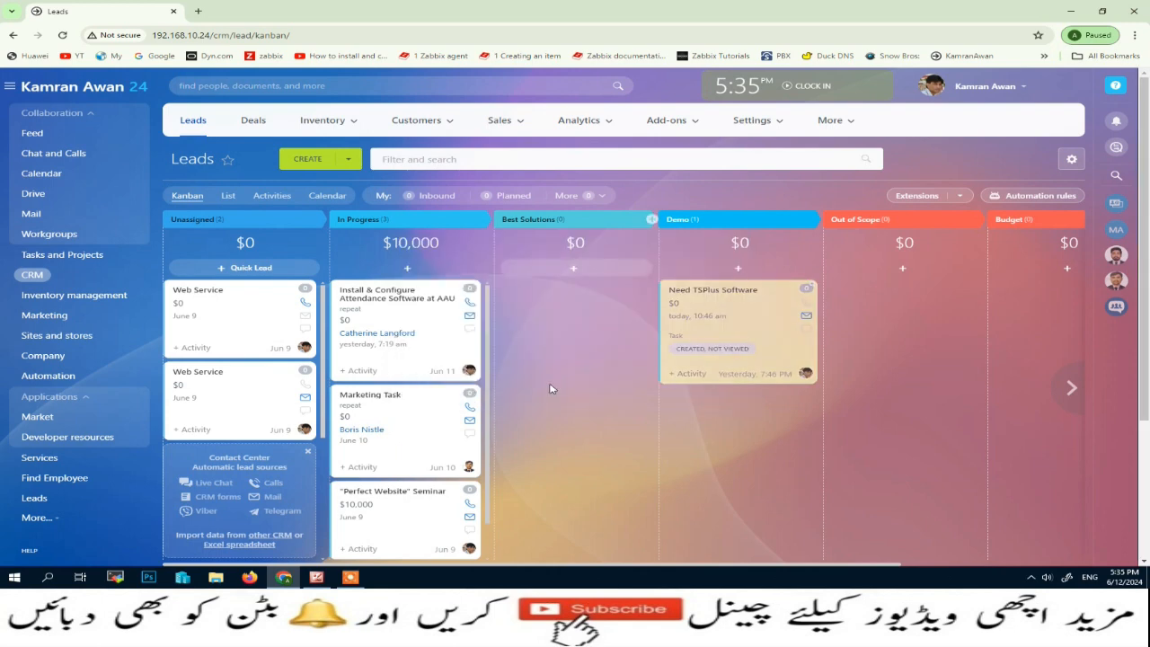
- View the Need TSPlus Software lead's automation rules and check the email rule's warning
click(722, 290)
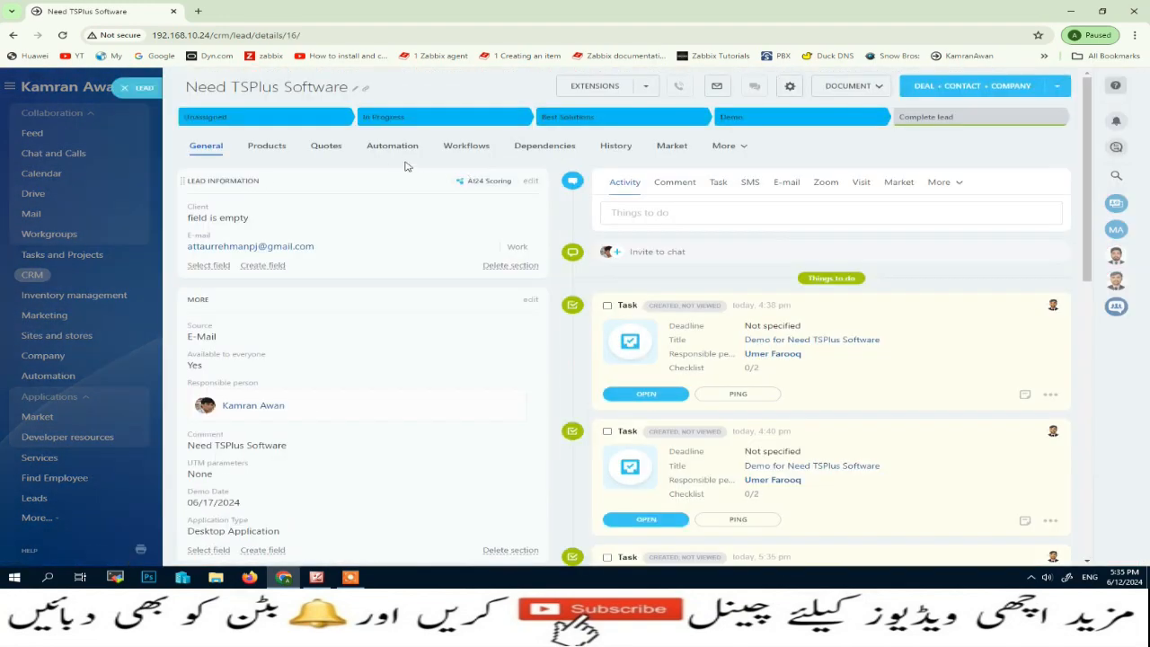
click(394, 145)
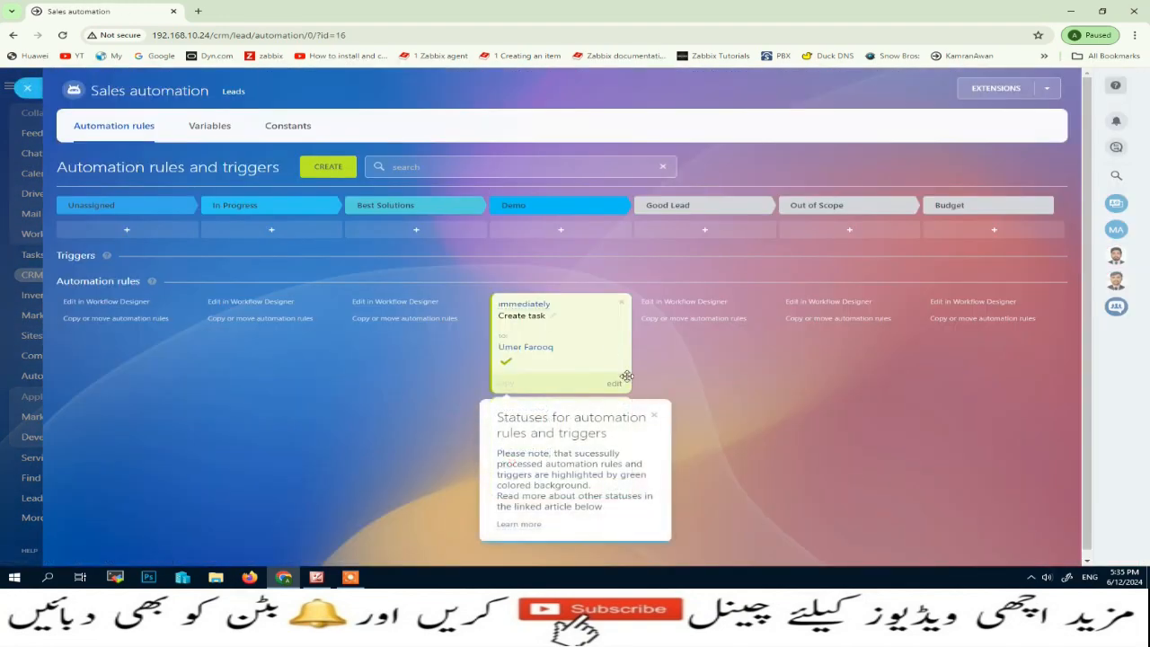
click(654, 417)
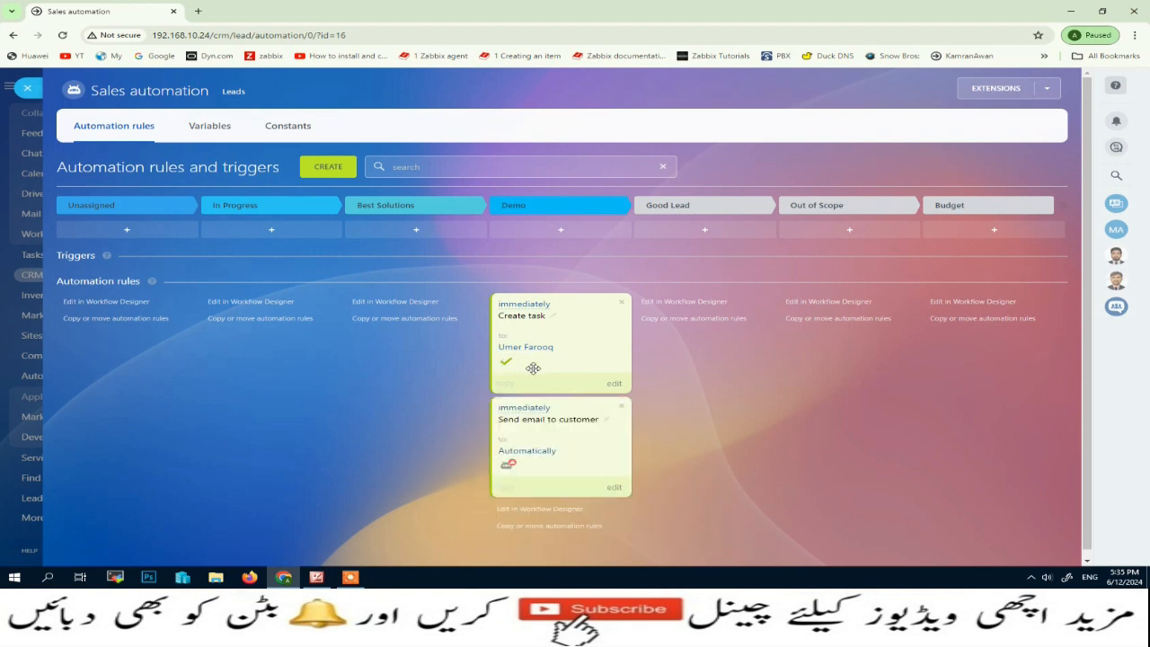
mouse_move(509, 463)
- Check the lead's e-mail address in its edit fields, then close the lead
click(26, 90)
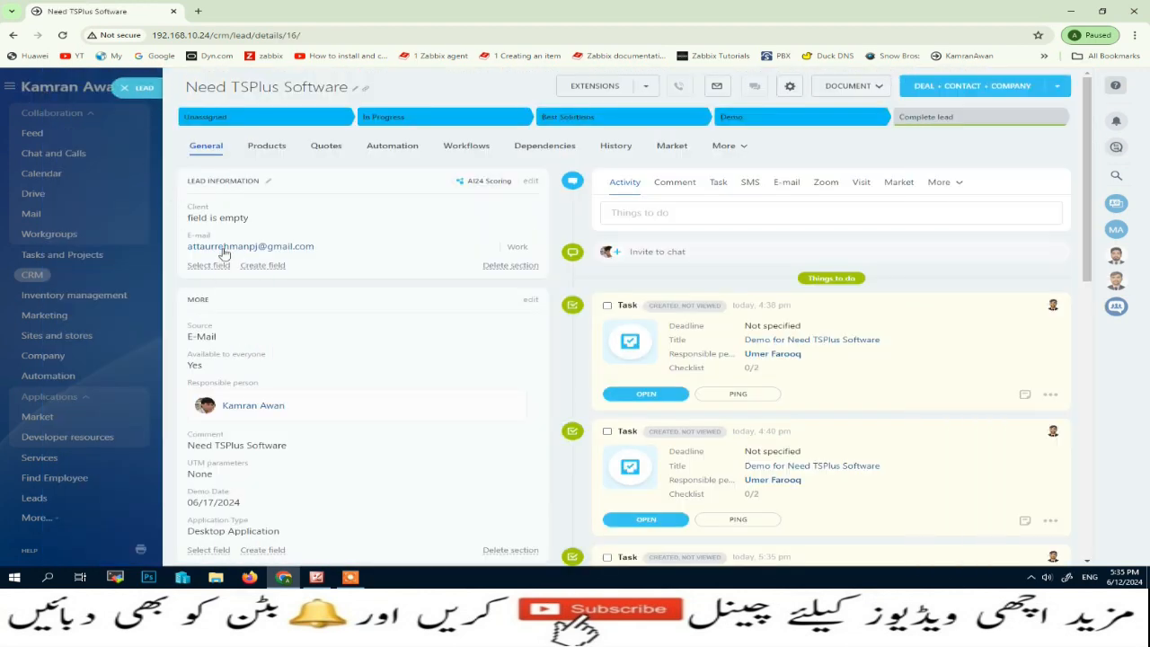
drag(316, 247, 186, 247)
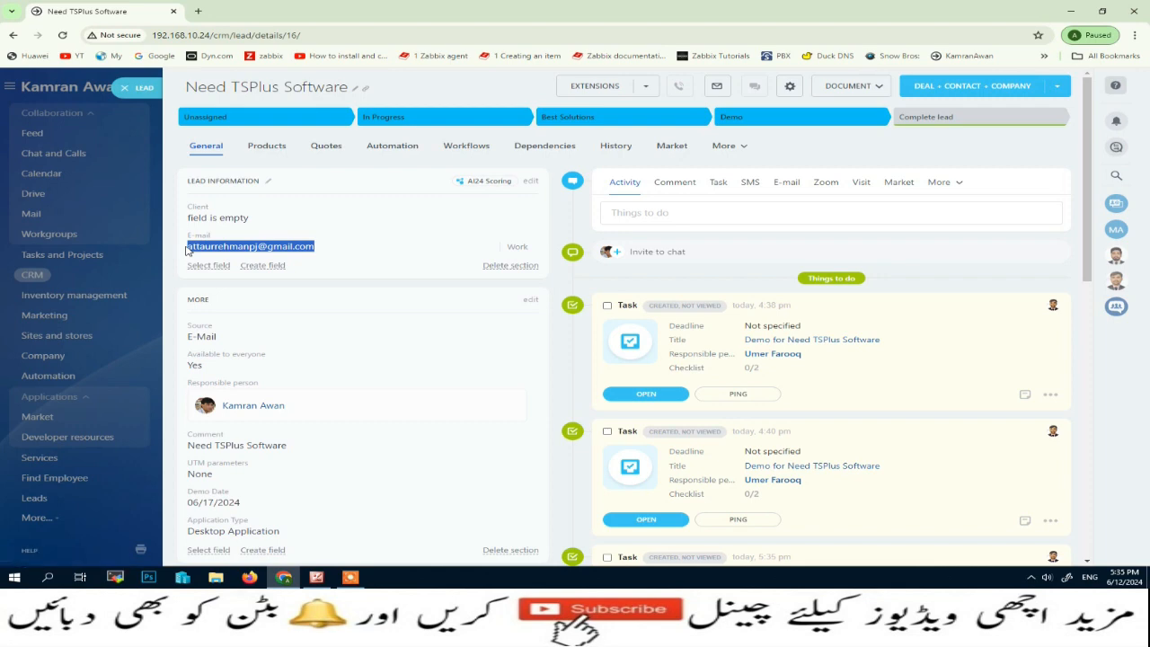
click(530, 181)
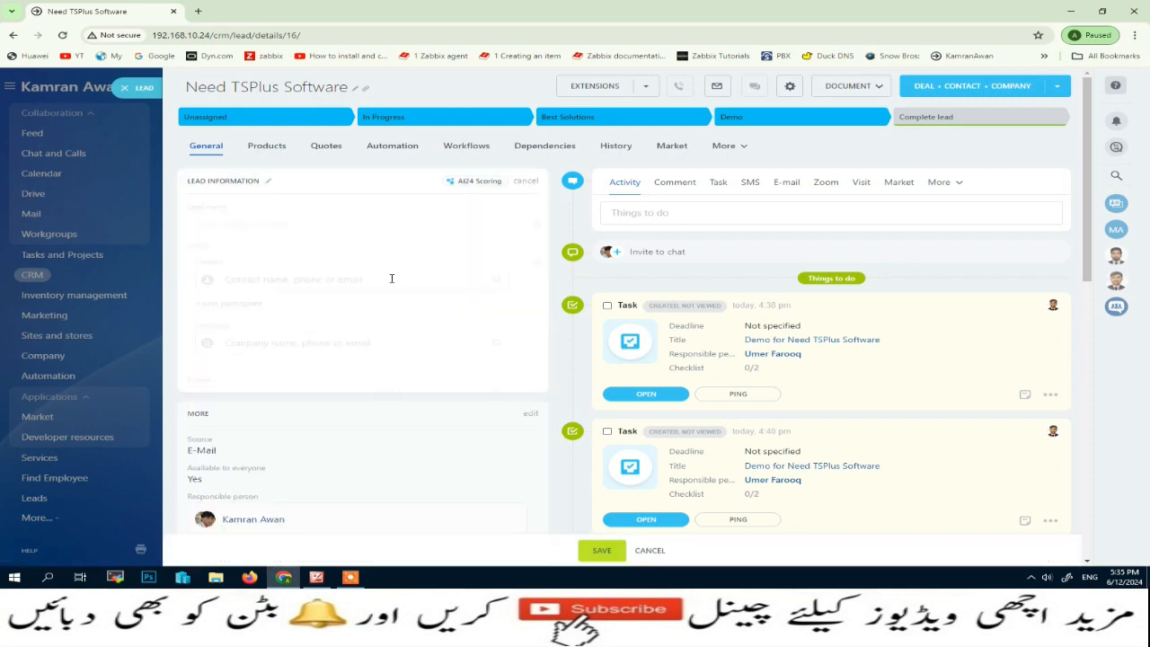
scroll(245, 416, down, 2)
click(325, 229)
drag(325, 229, 183, 234)
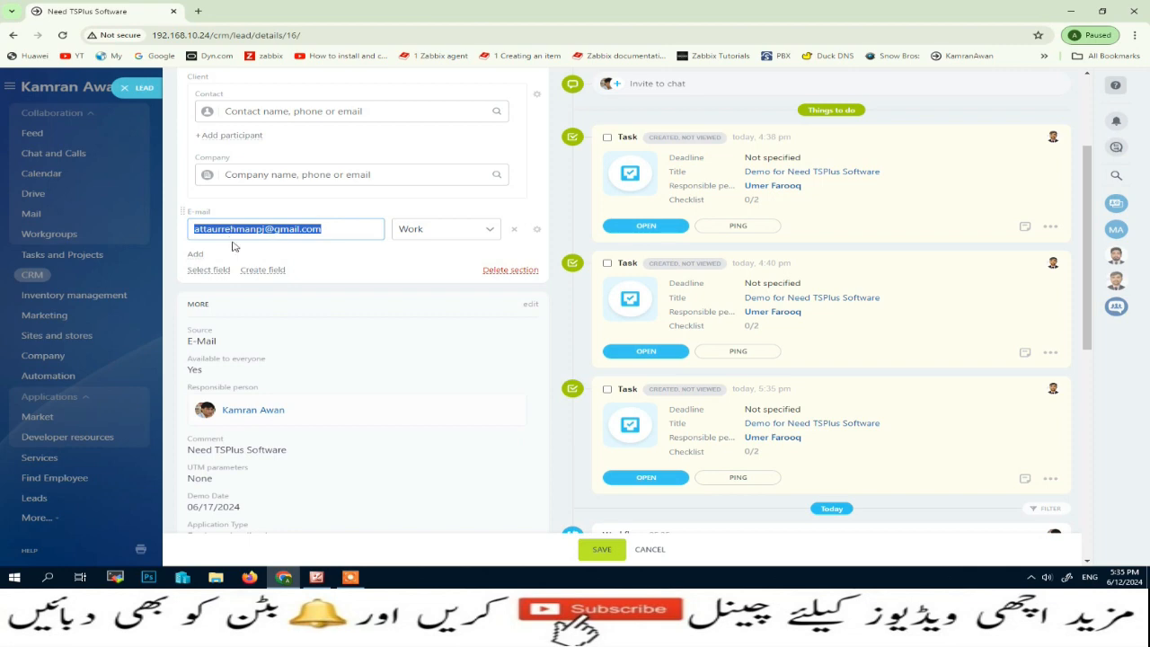
click(136, 89)
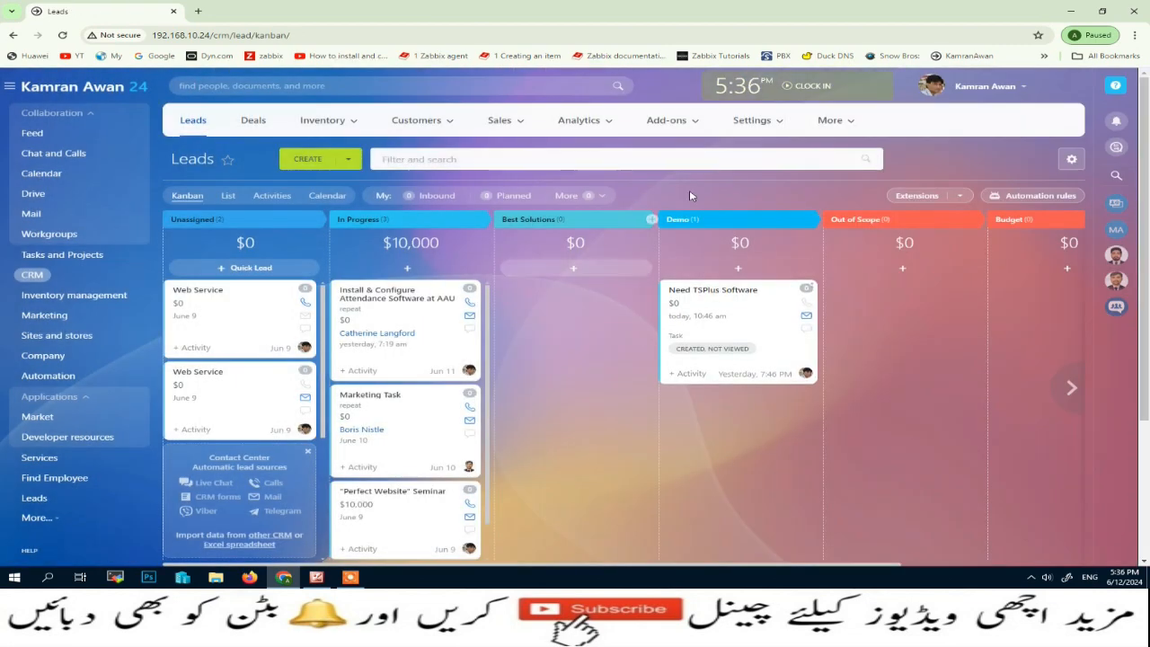
- Reopen the Need TSPlus Software lead's automation and re-save the email-to-customer rule
click(737, 291)
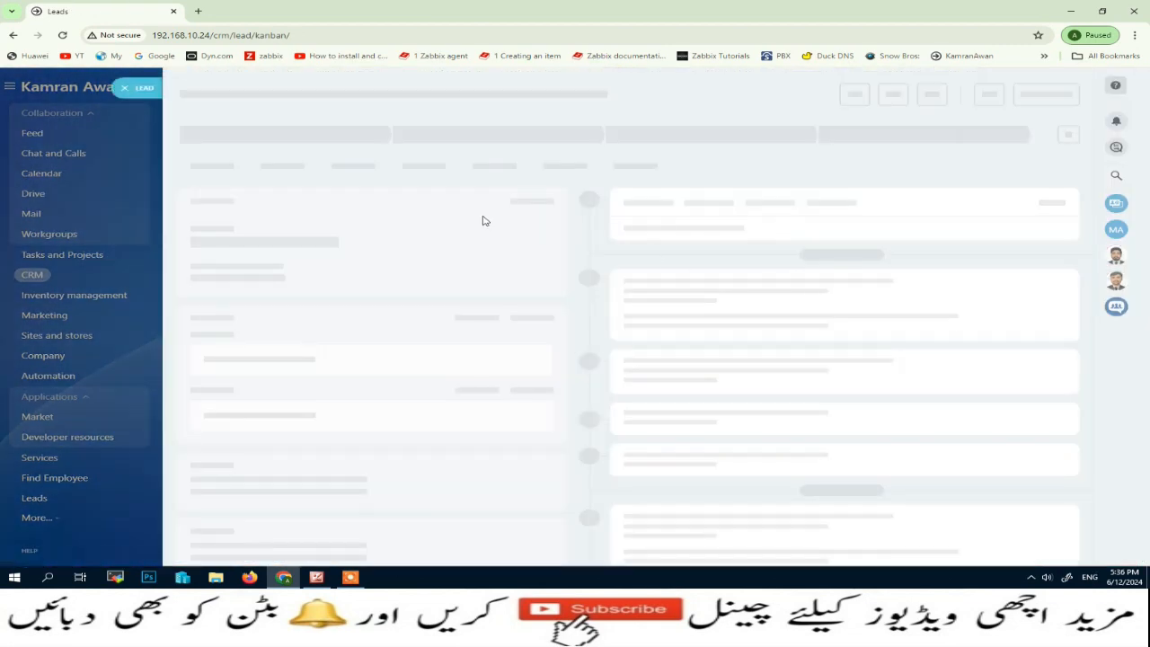
click(391, 148)
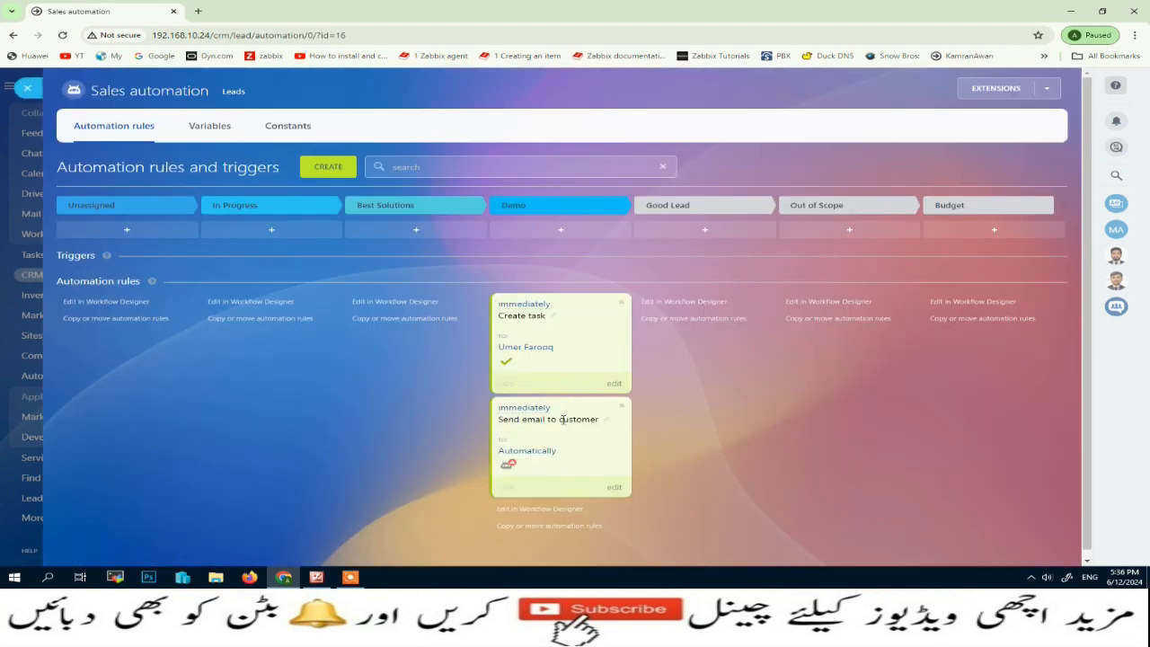
click(544, 453)
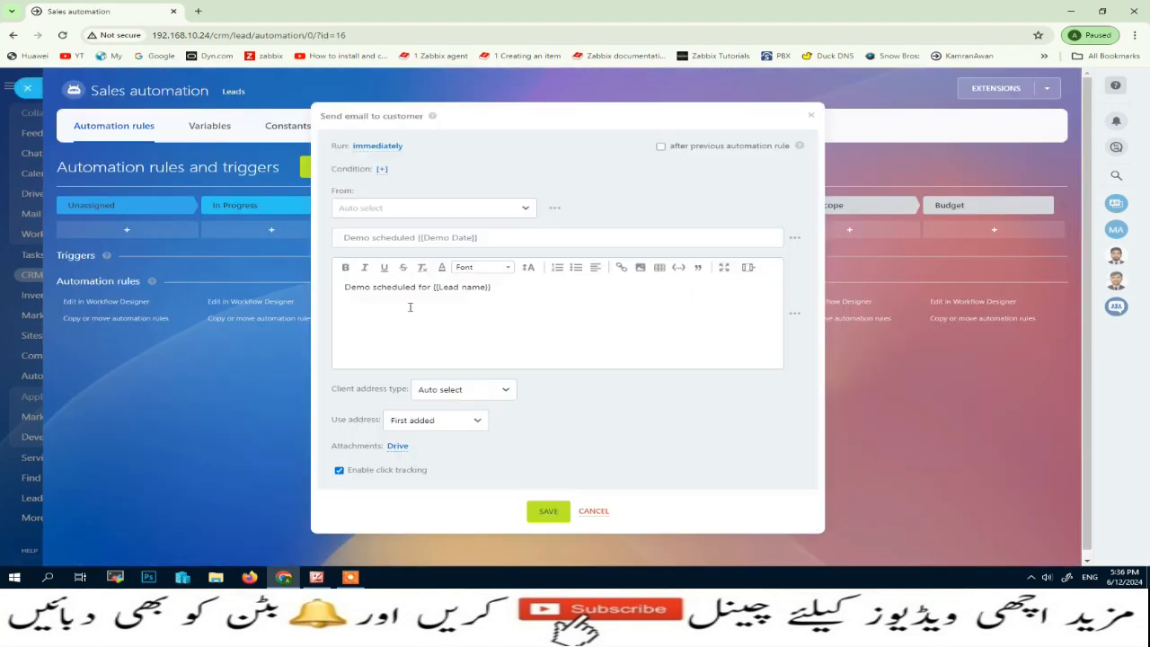
click(548, 514)
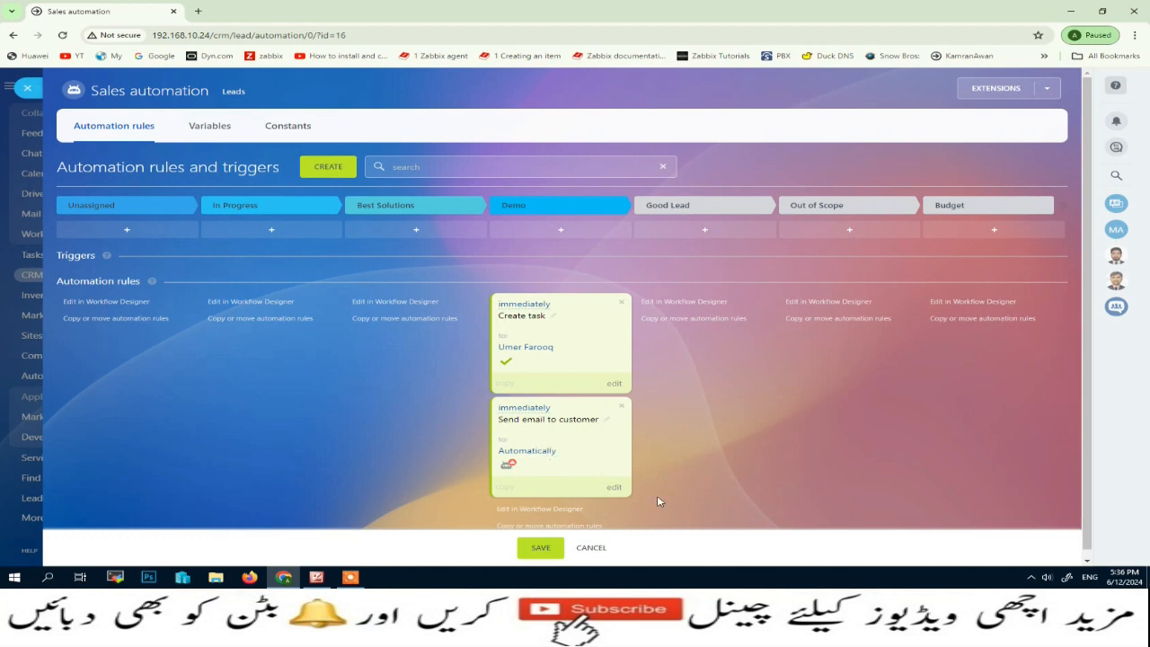
- Discard the unsaved automation changes and close the slider and lead card back to Leads
click(590, 548)
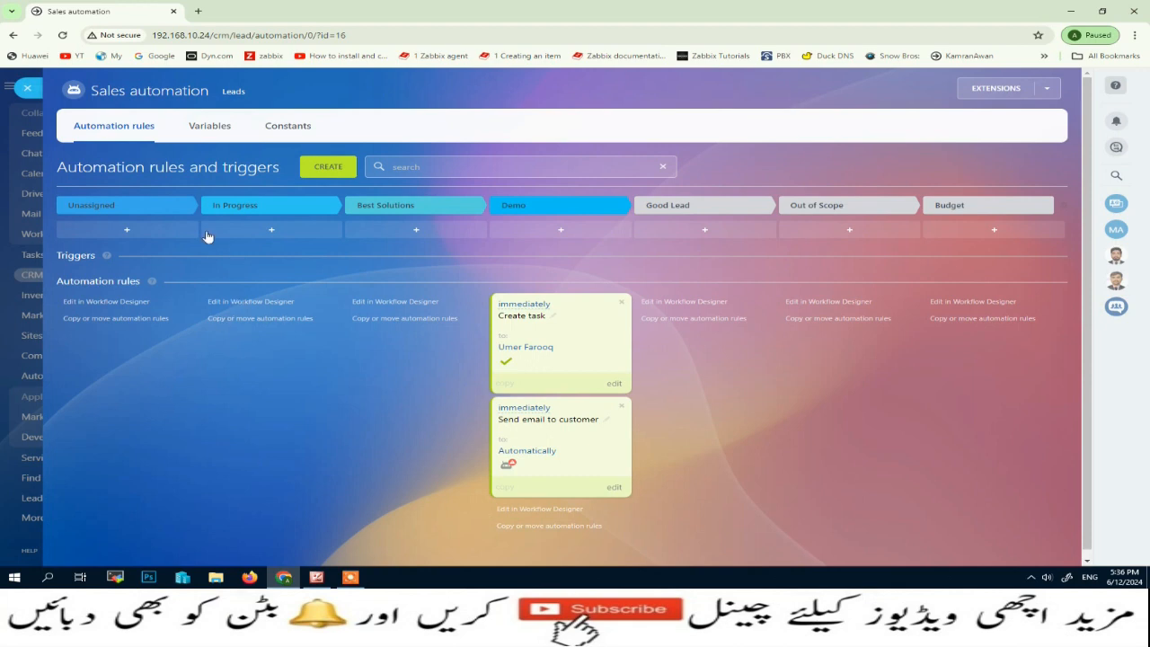
click(28, 87)
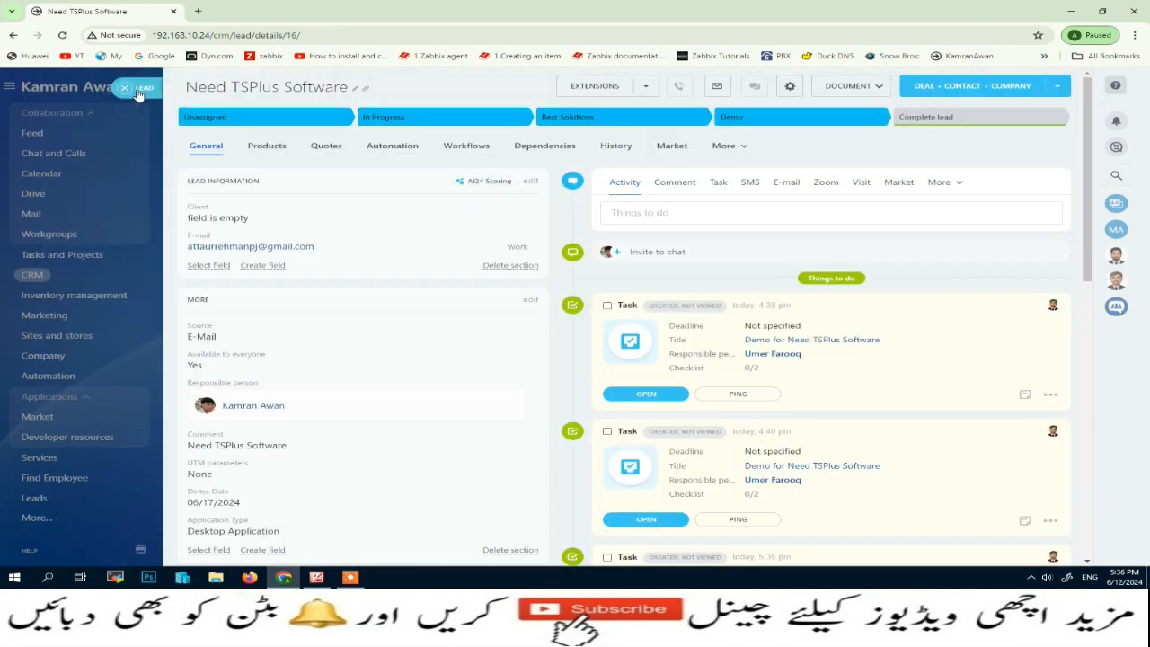
click(138, 94)
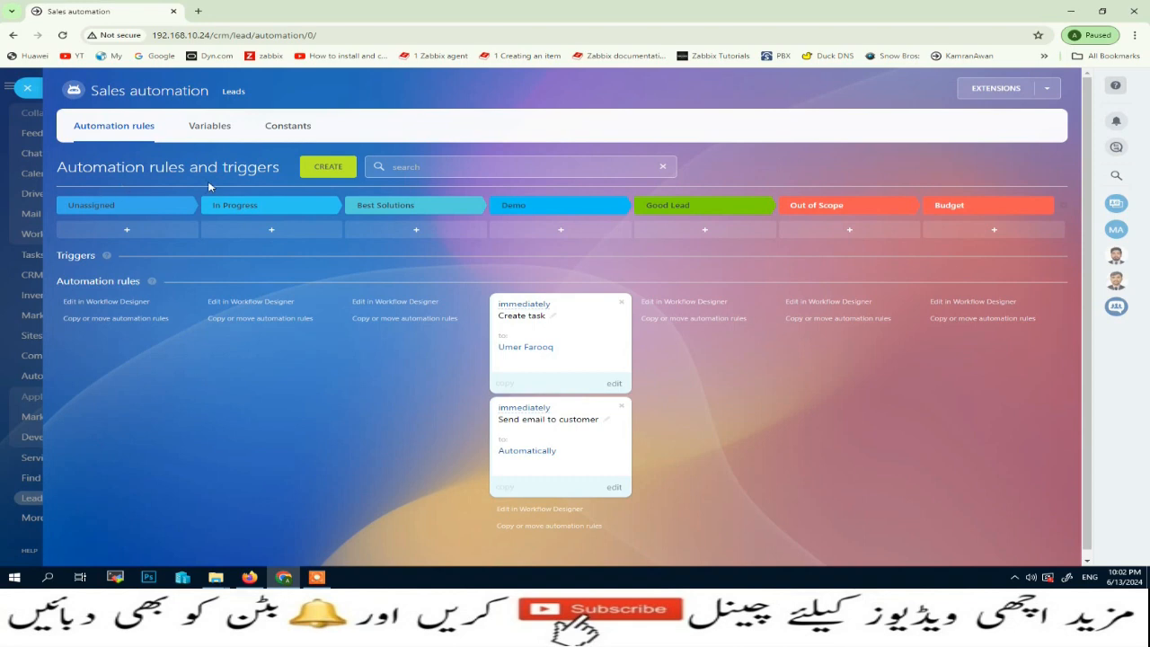
click(28, 87)
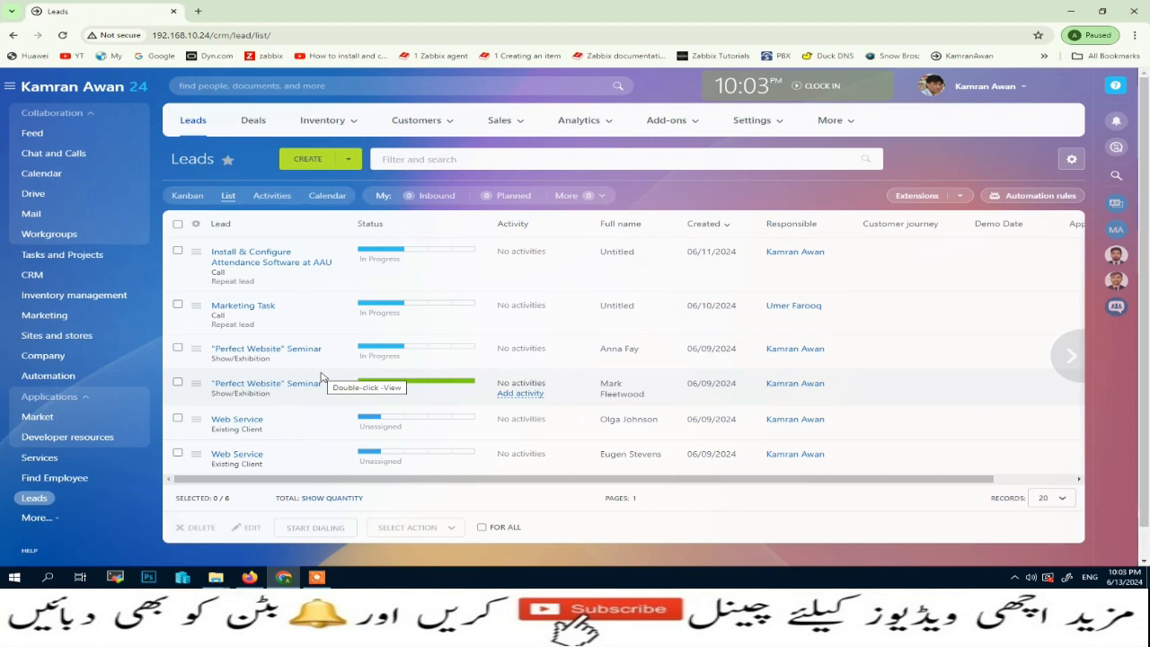
- Open the lead automation rules and start adding a rule to the Unassigned stage
click(1050, 196)
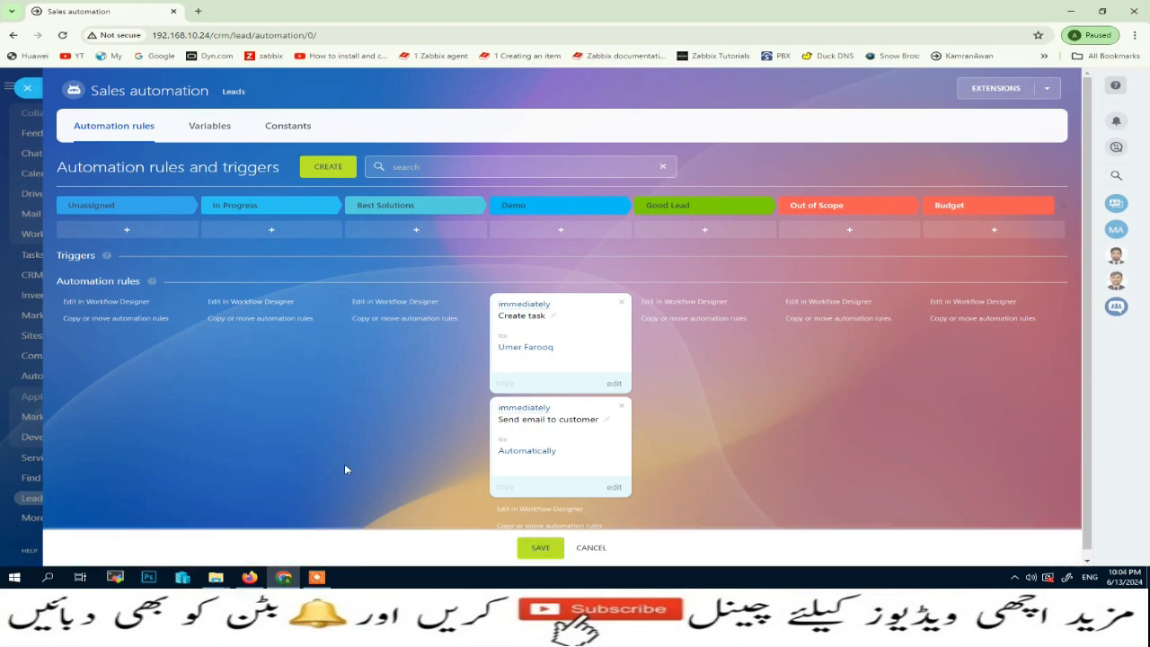
click(328, 168)
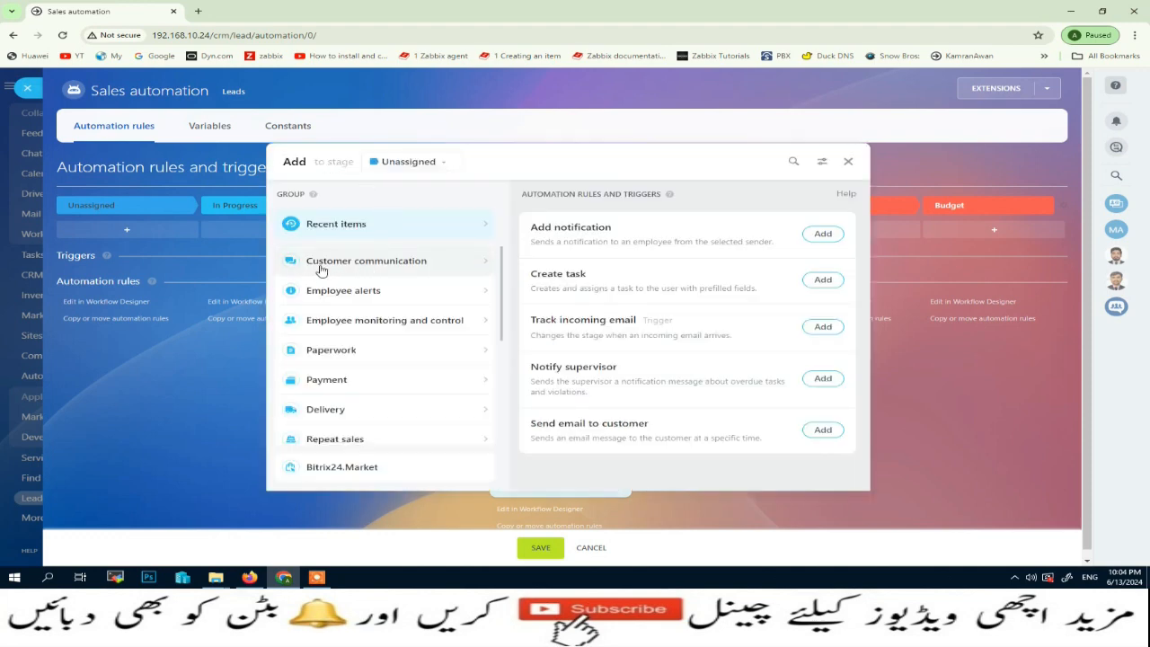
- Add an Add notification rule from the Employee alerts group to the Unassigned stage
click(359, 294)
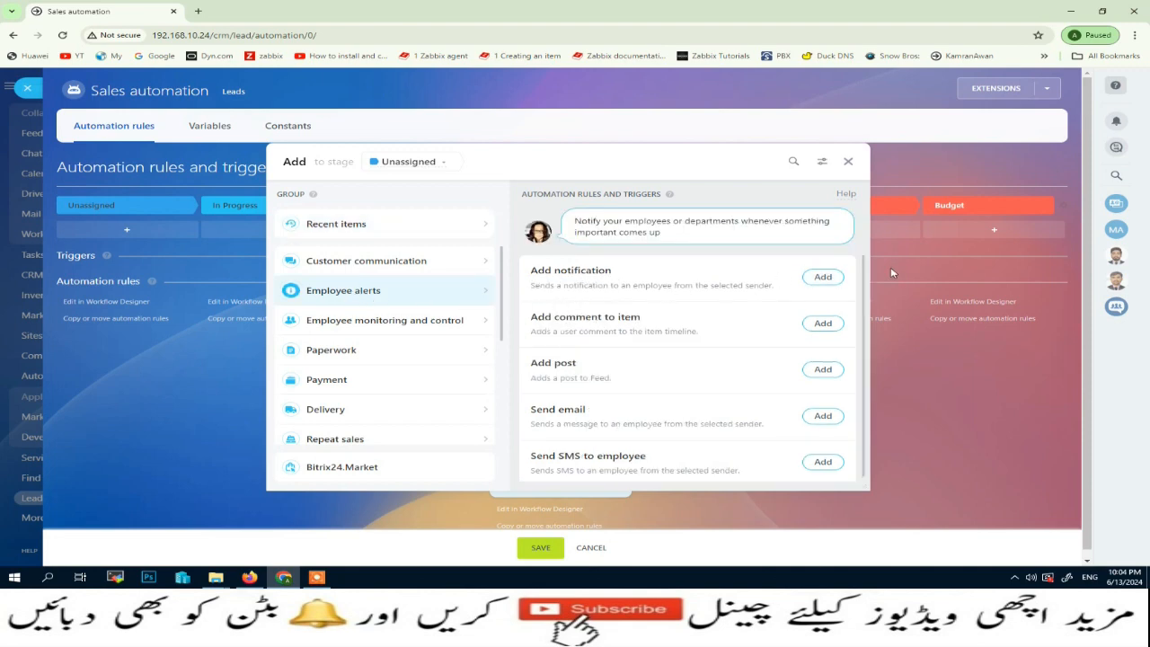
click(823, 277)
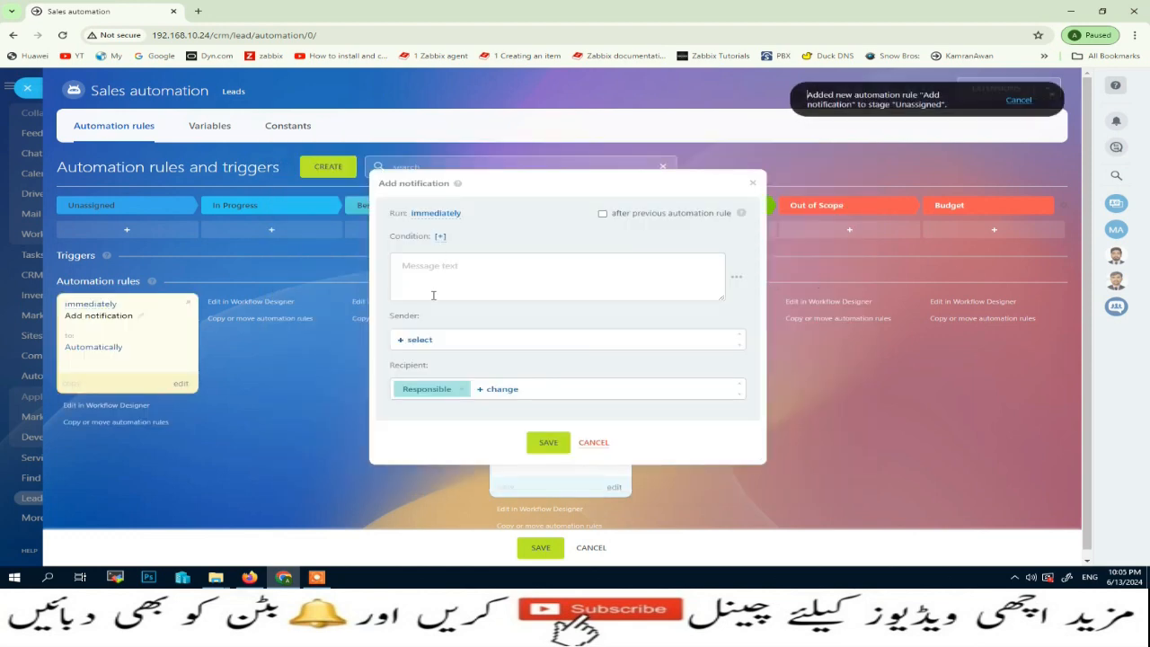
- Try setting the notification to run 2 days after current time, then close the timing options
drag(392, 215, 467, 220)
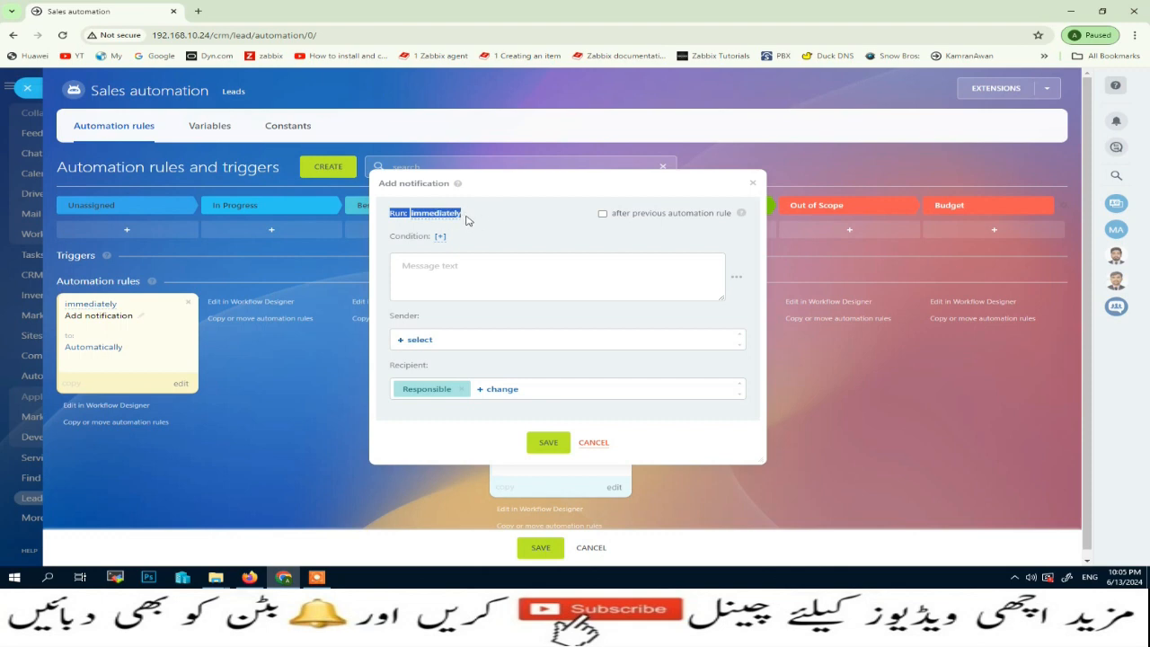
click(434, 214)
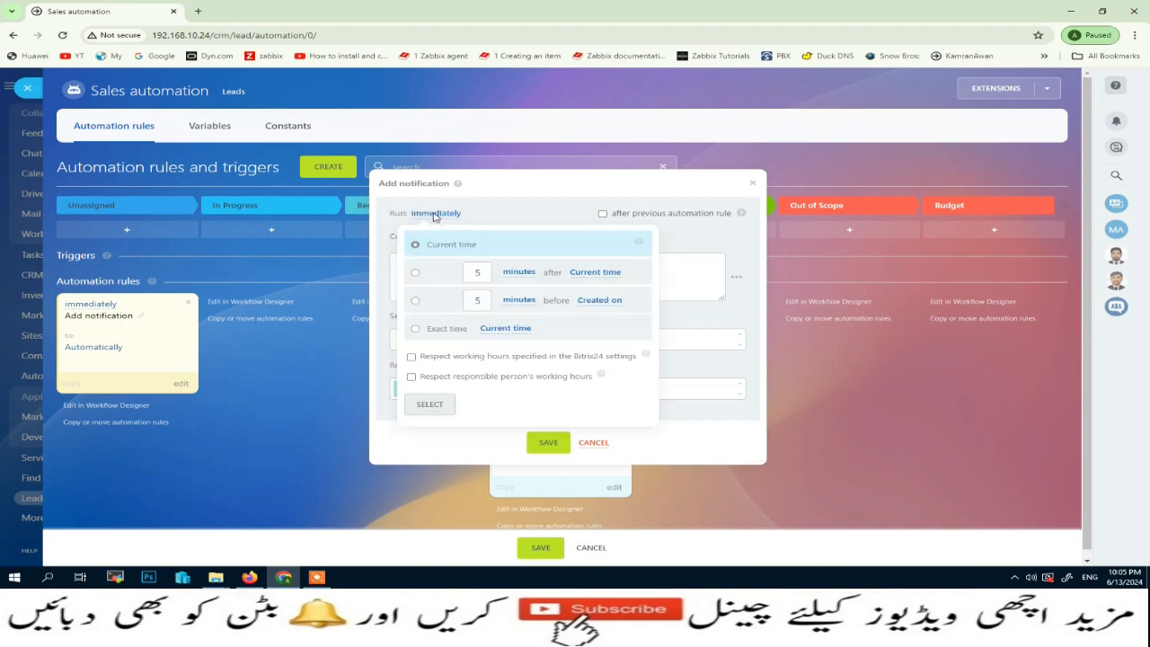
click(415, 273)
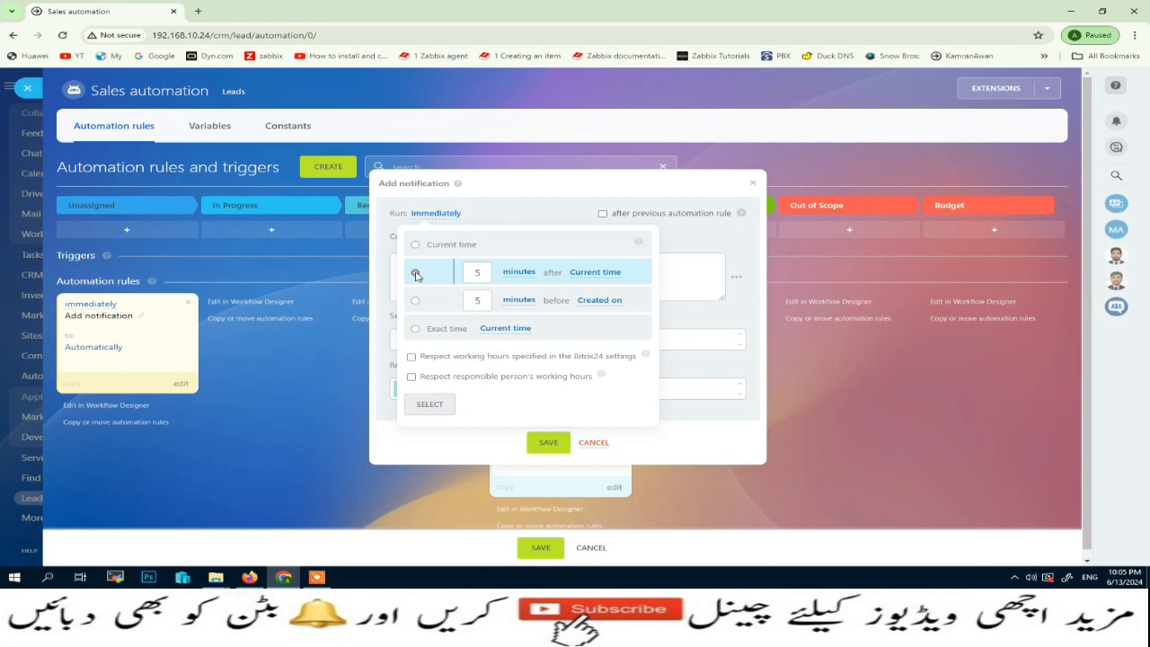
drag(487, 271, 456, 276)
text(2)
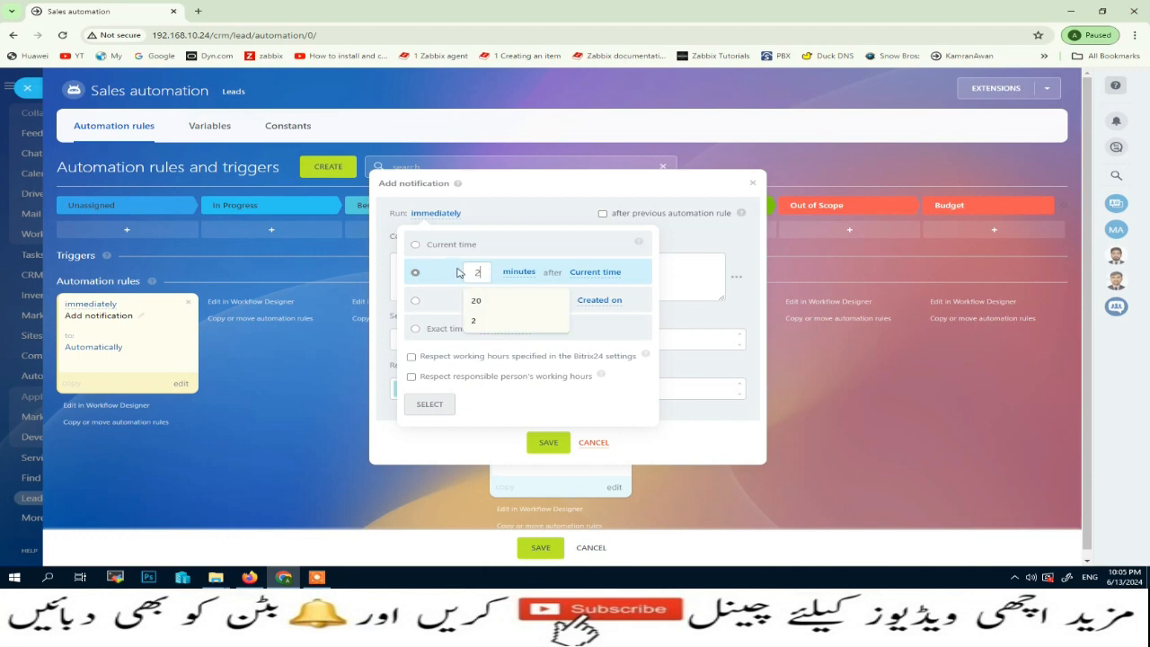
click(520, 272)
click(517, 339)
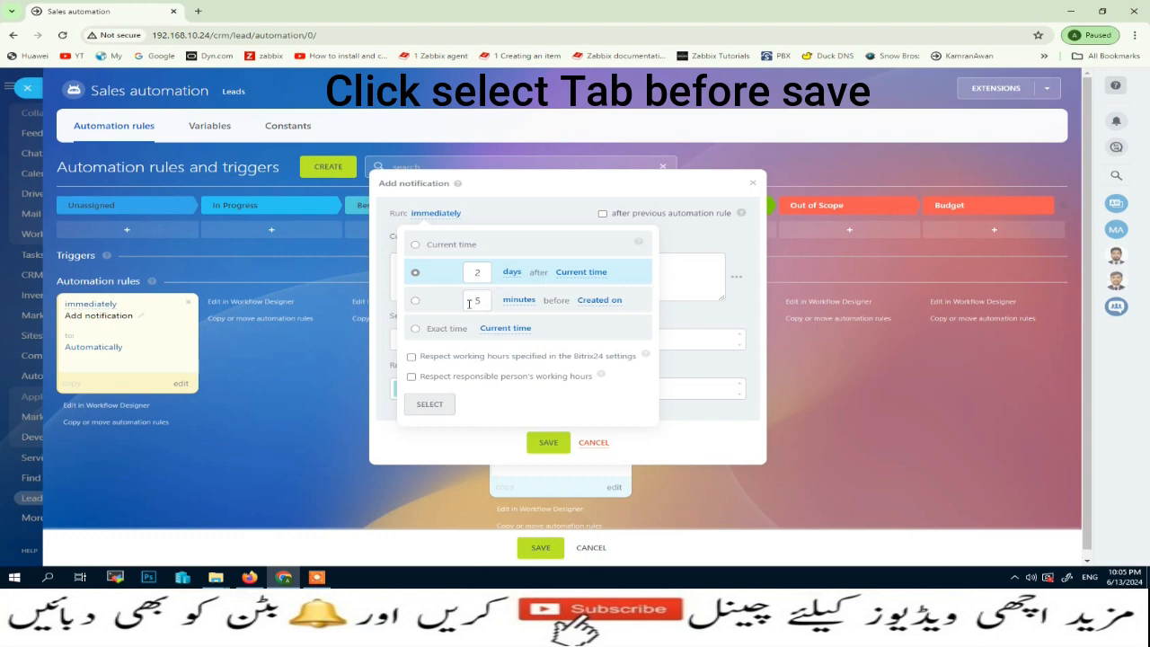
click(549, 445)
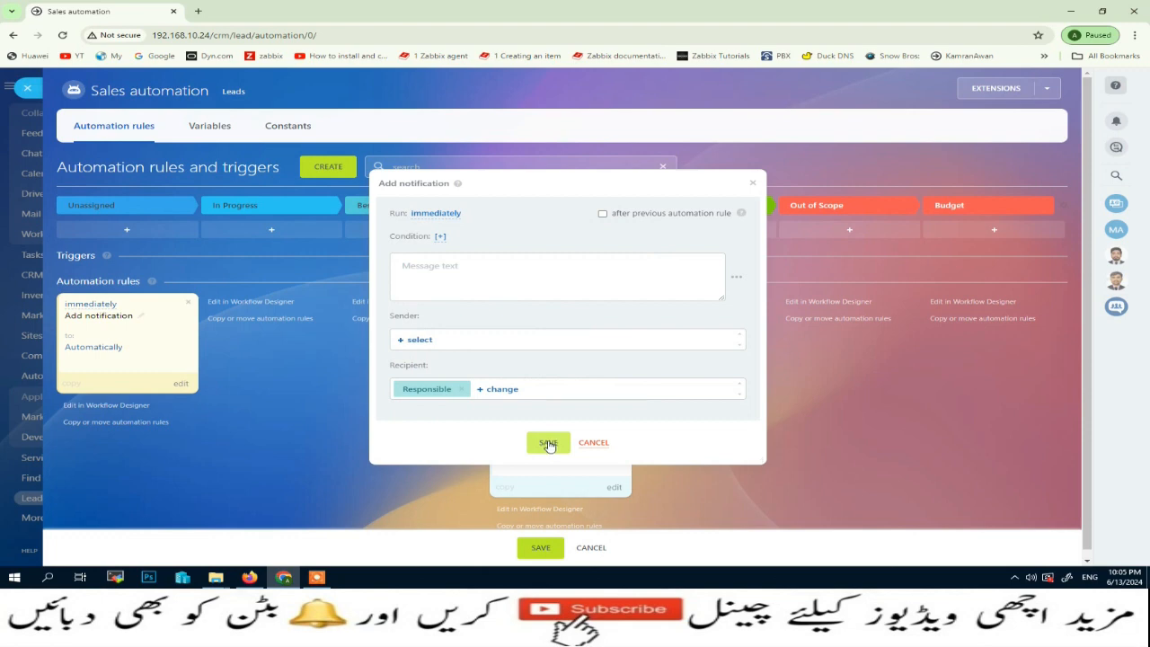
- Write the notification message 'Lead is over due' followed by the inserted Lead name field
click(421, 267)
text(Lead is over due)
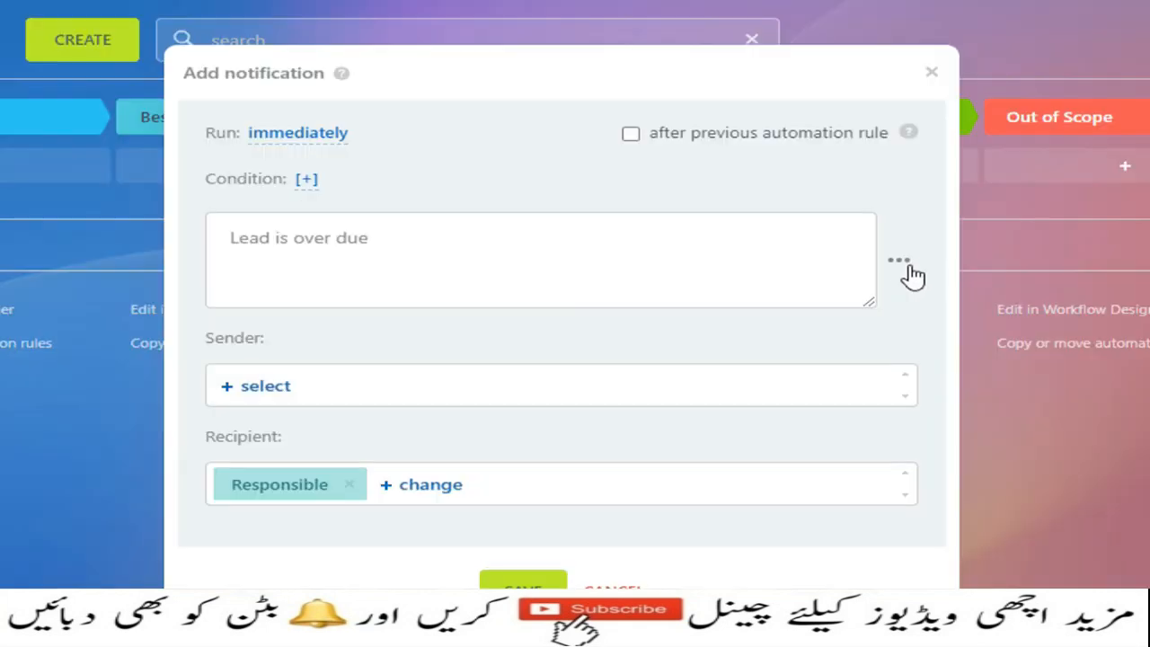
click(909, 273)
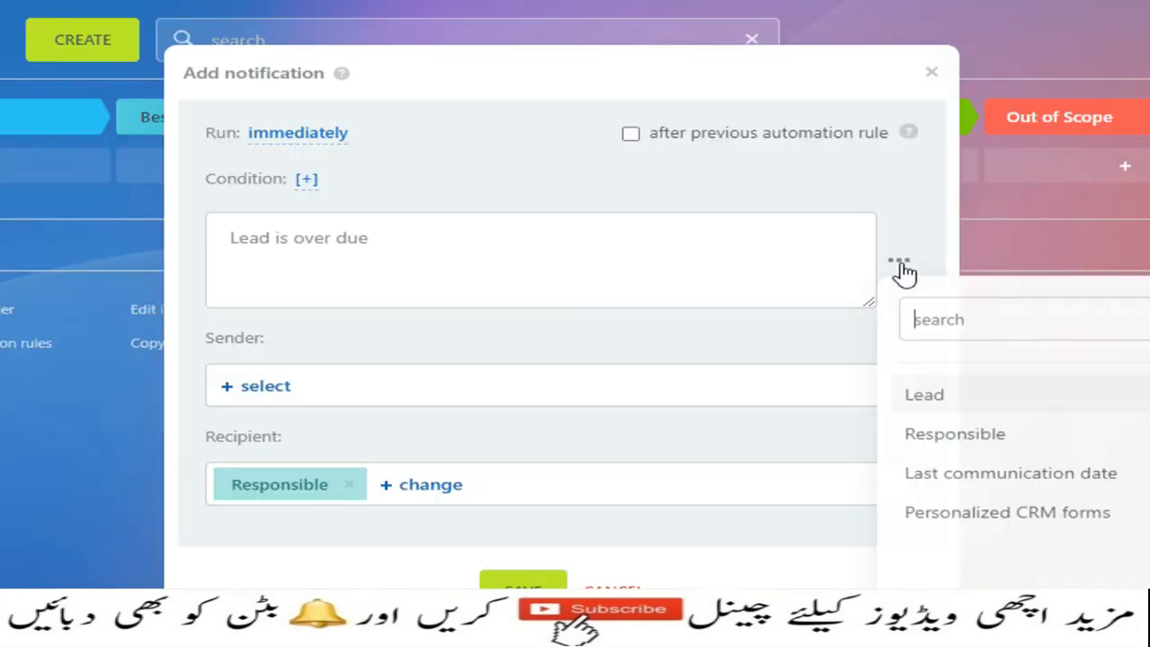
click(986, 399)
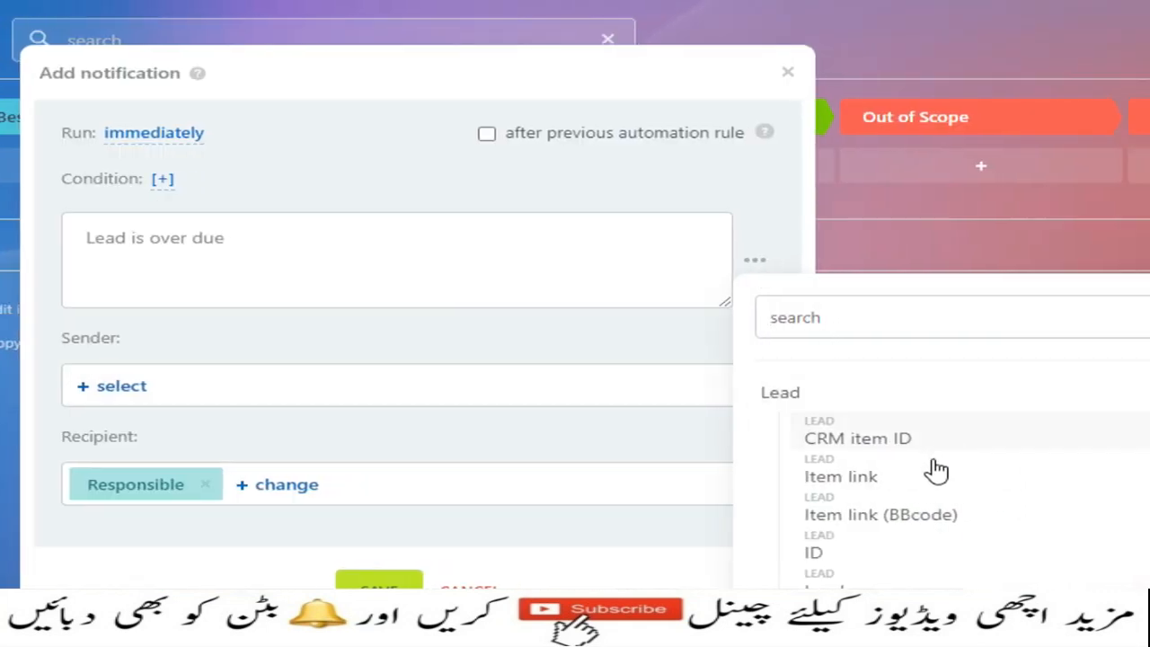
scroll(1094, 461, down, 2)
click(1028, 493)
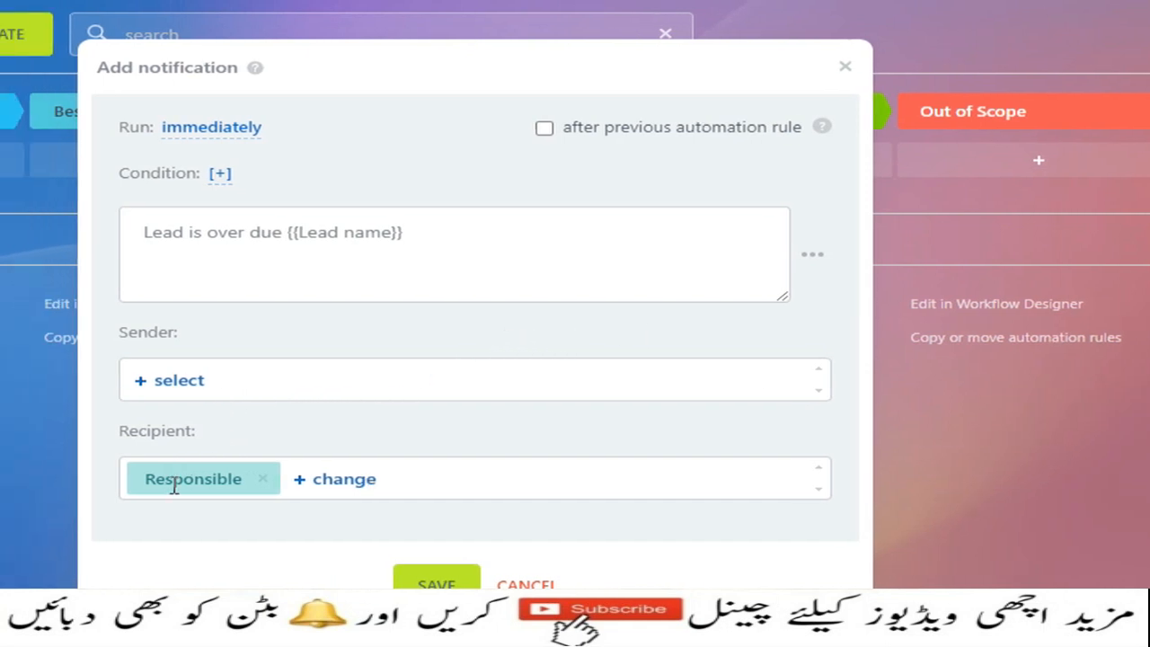
- Add one employee as an extra recipient alongside Responsible, dropping the briefly added Supervisor
click(335, 483)
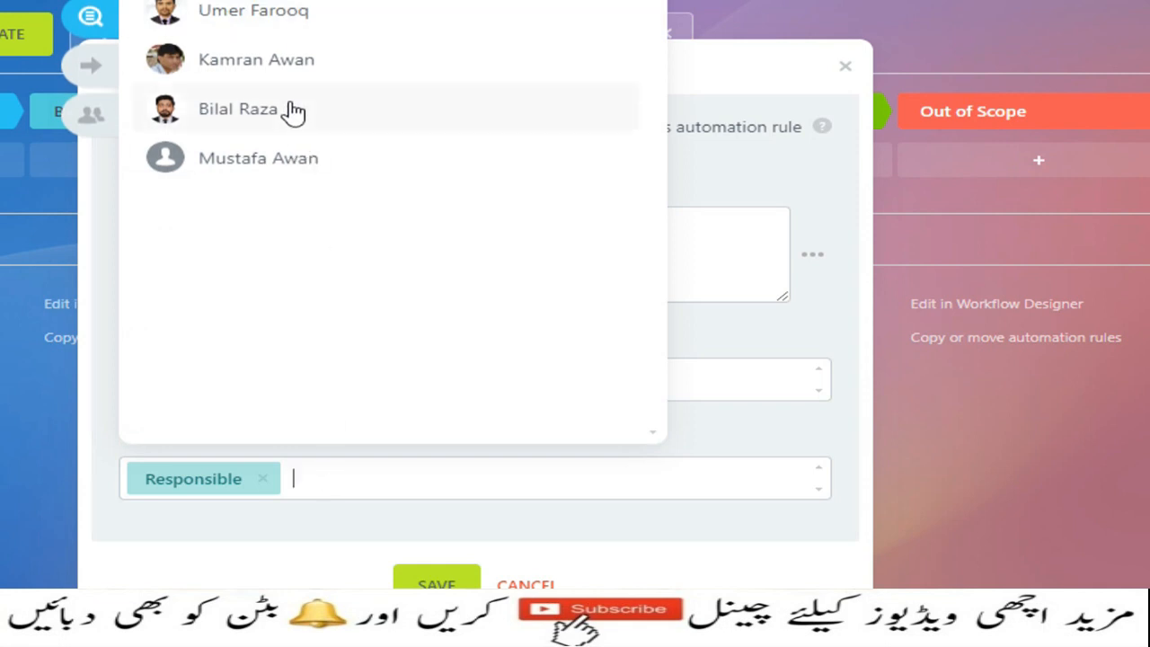
click(175, 139)
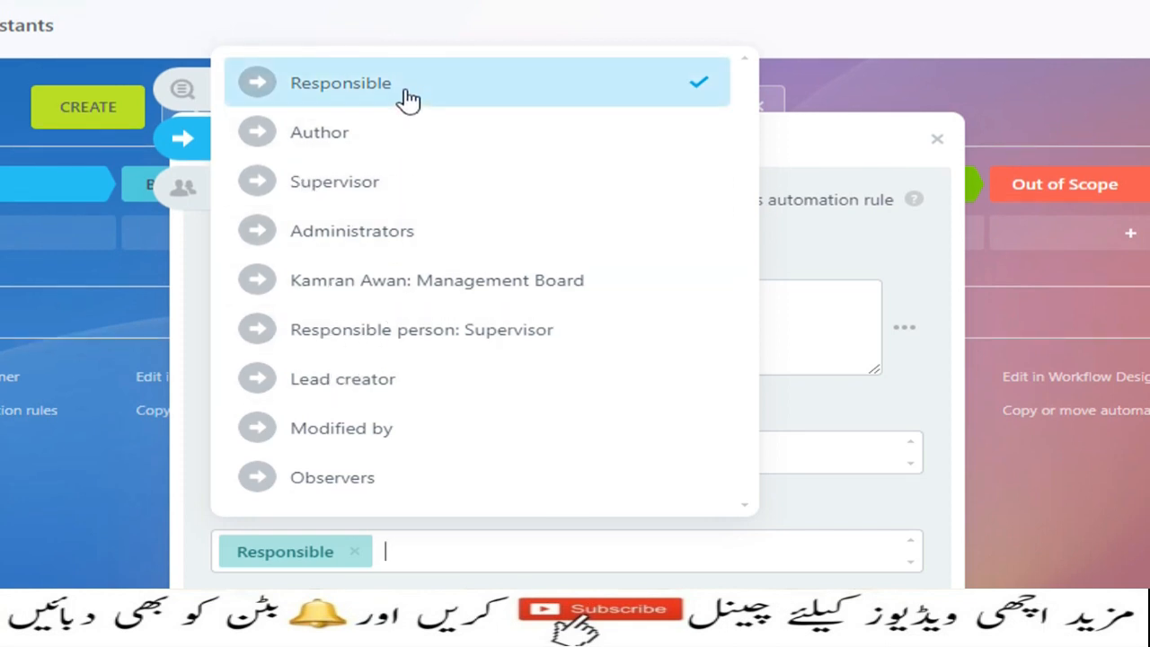
click(361, 199)
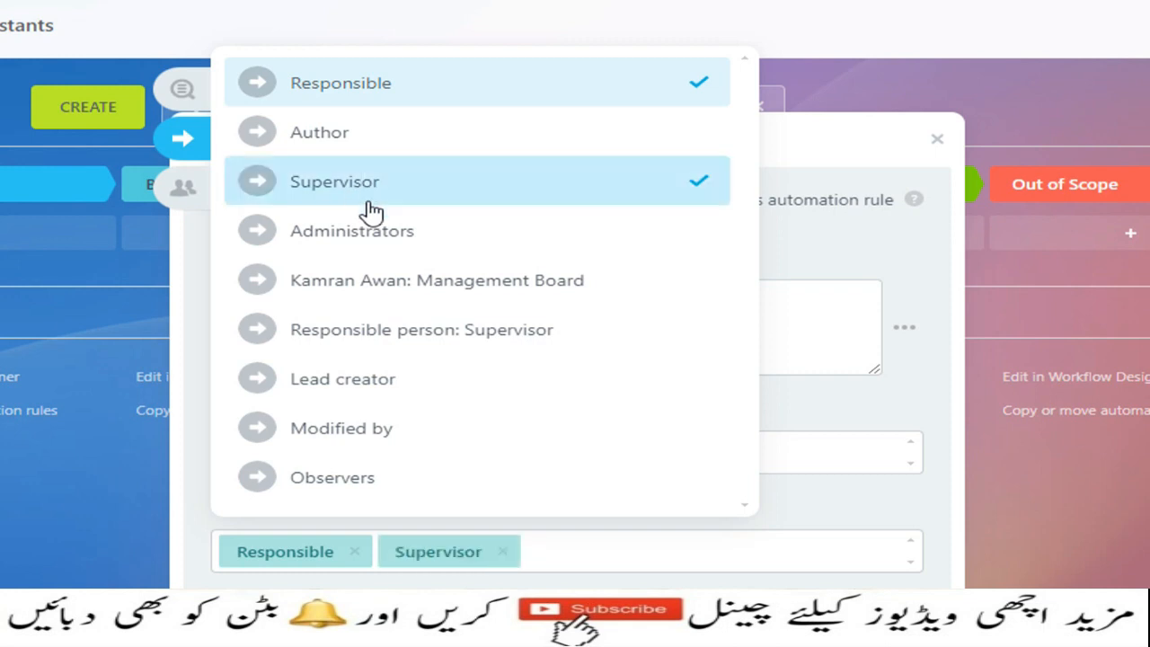
scroll(485, 513, down, 1)
click(503, 500)
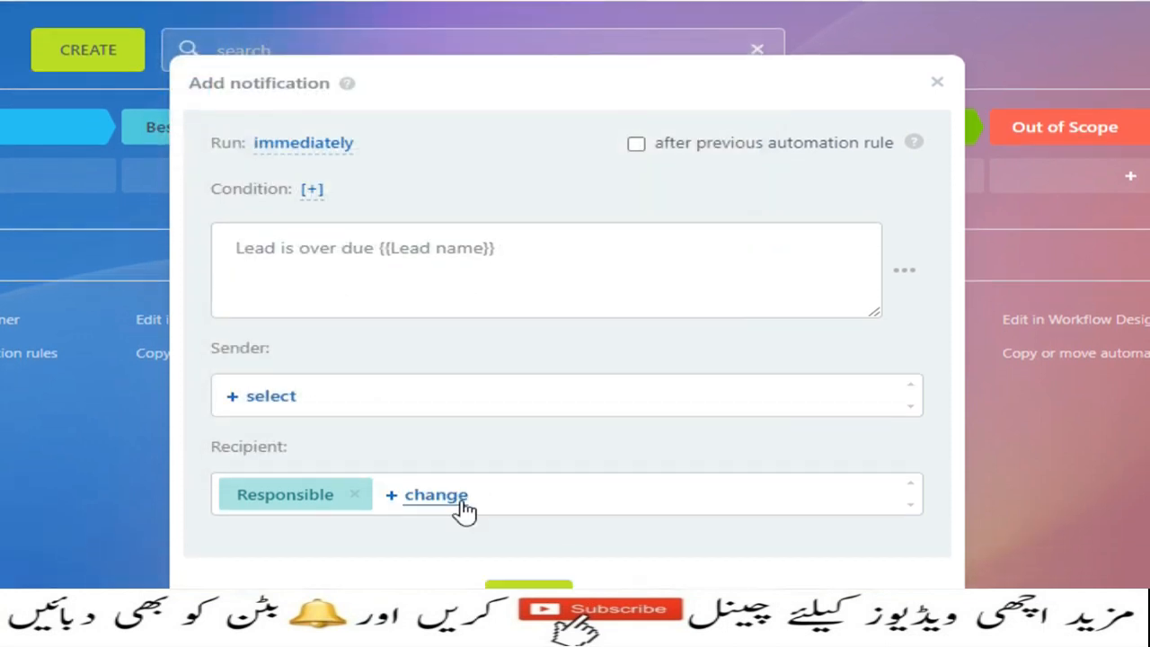
click(457, 503)
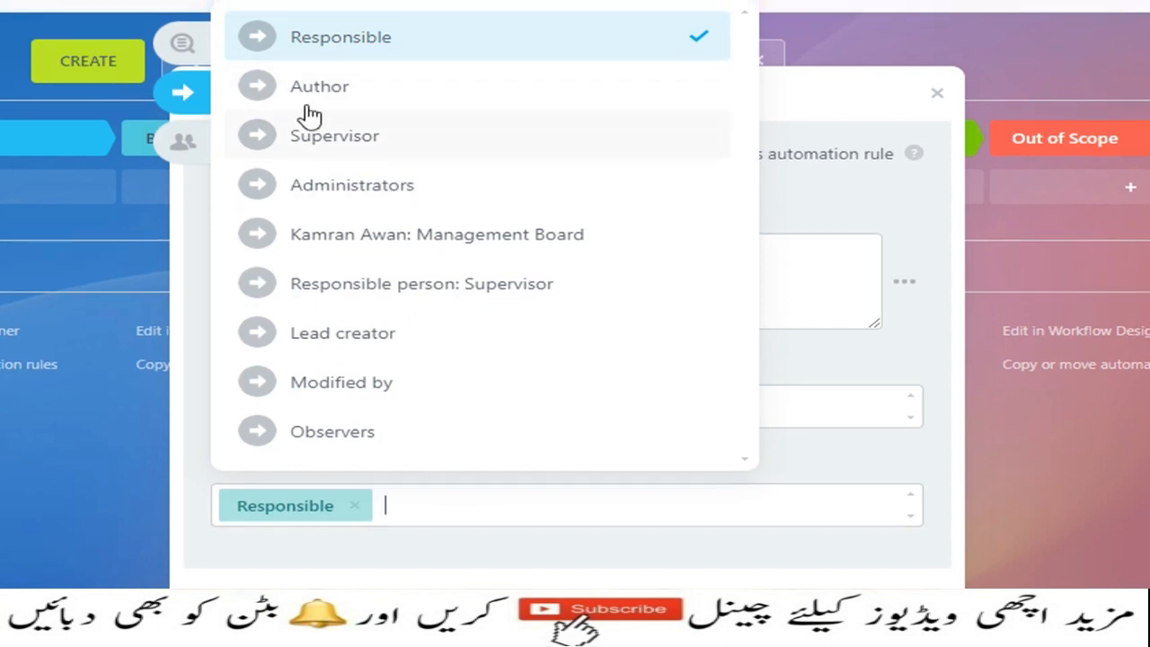
click(194, 87)
click(328, 131)
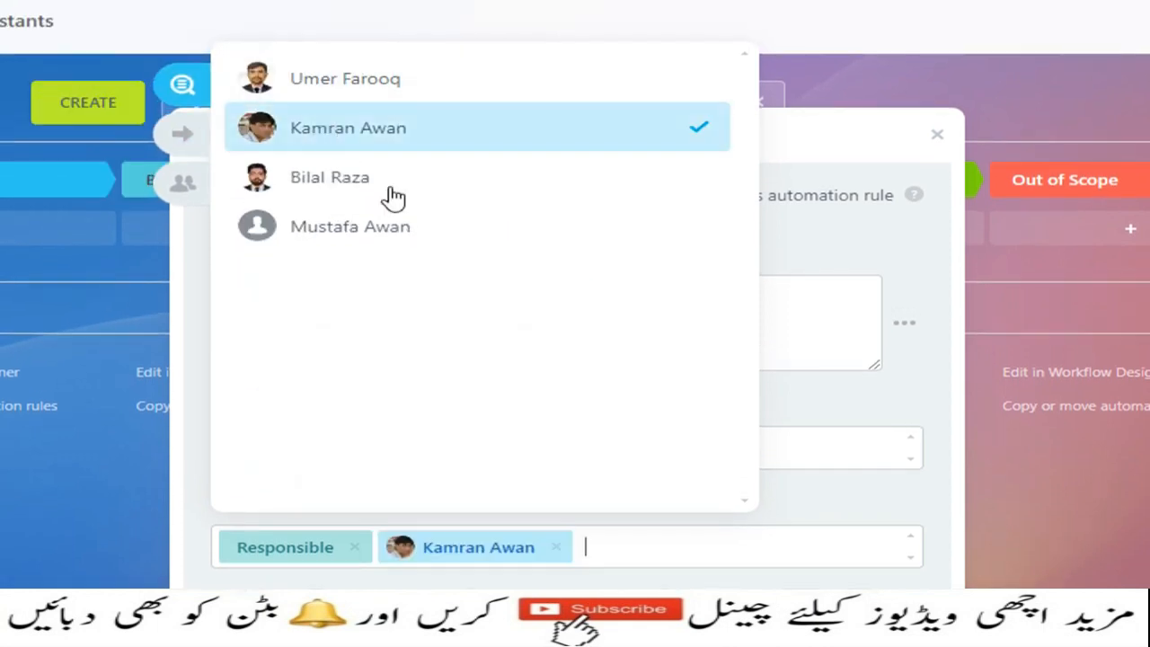
scroll(557, 521, down, 3)
- Save the overdue-lead notification and start adding a rule to the In Progress stage
click(517, 474)
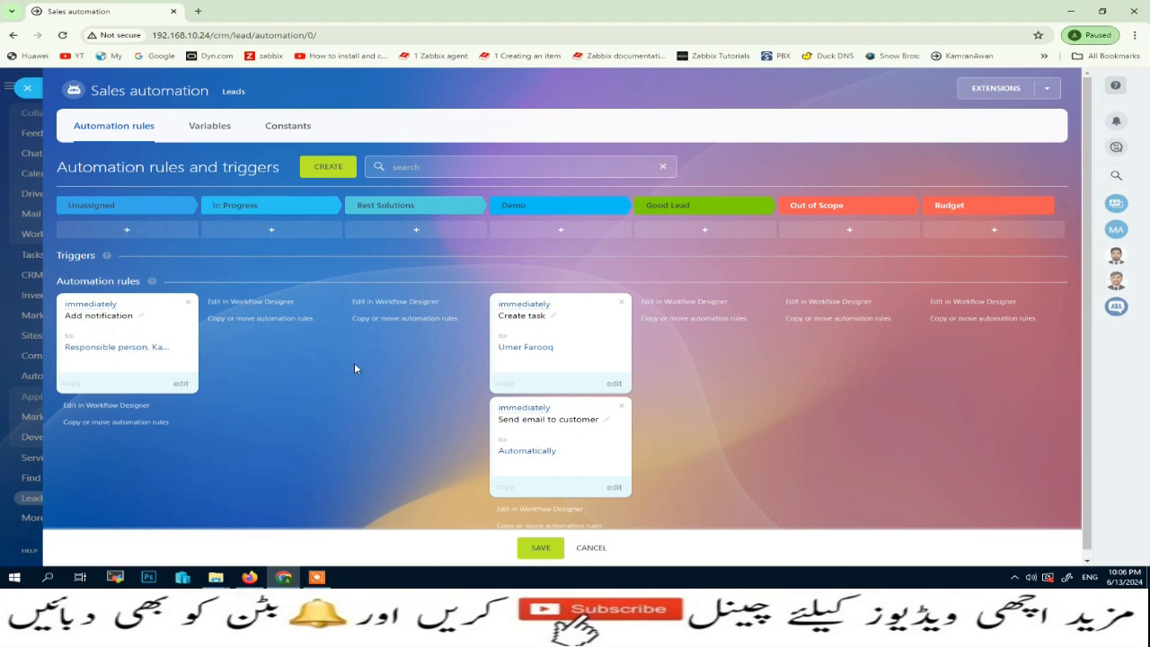
click(274, 235)
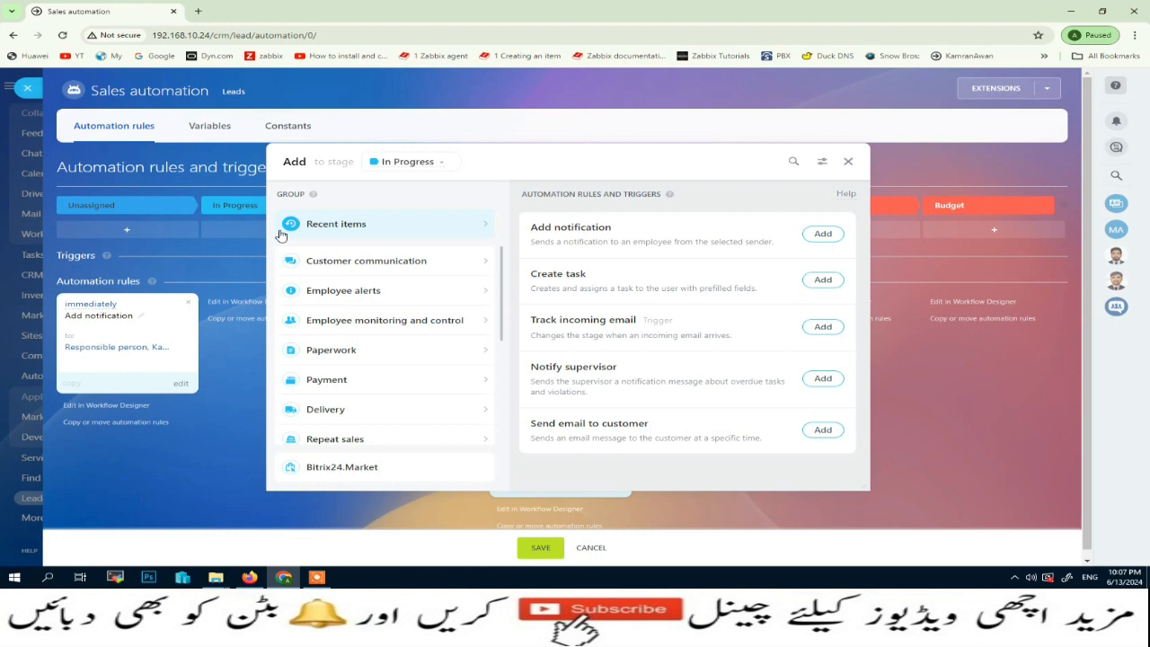
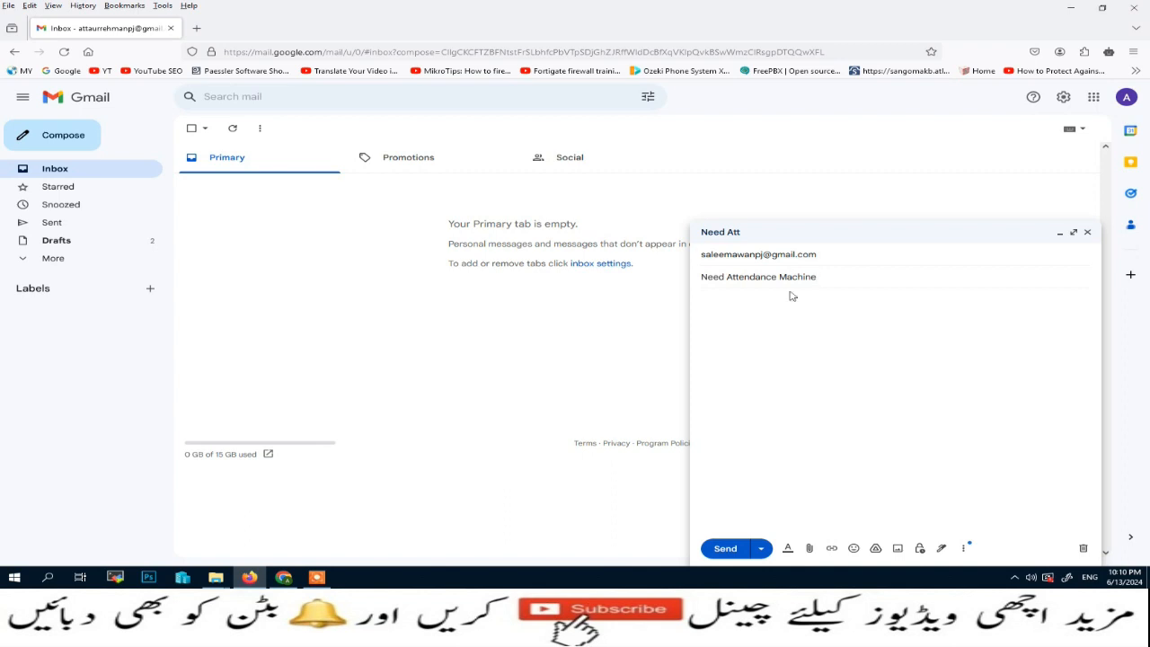
- Copy the subject 'Need Attendance Machine' into the message body and send the email
drag(838, 277, 627, 274)
key(ctrl+c)
click(738, 346)
key(ctrl+v)
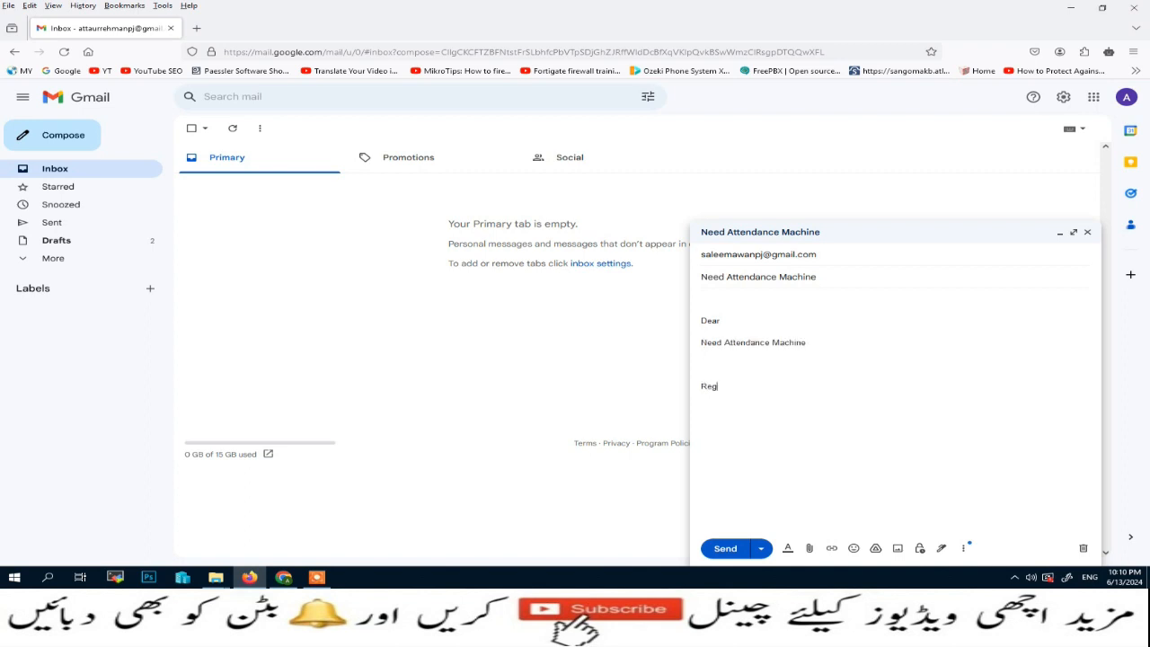
click(725, 548)
- In Bitrix24, open Mail and dismiss the overdue-lead, new-email-lead and CRM email pop-ups
click(284, 578)
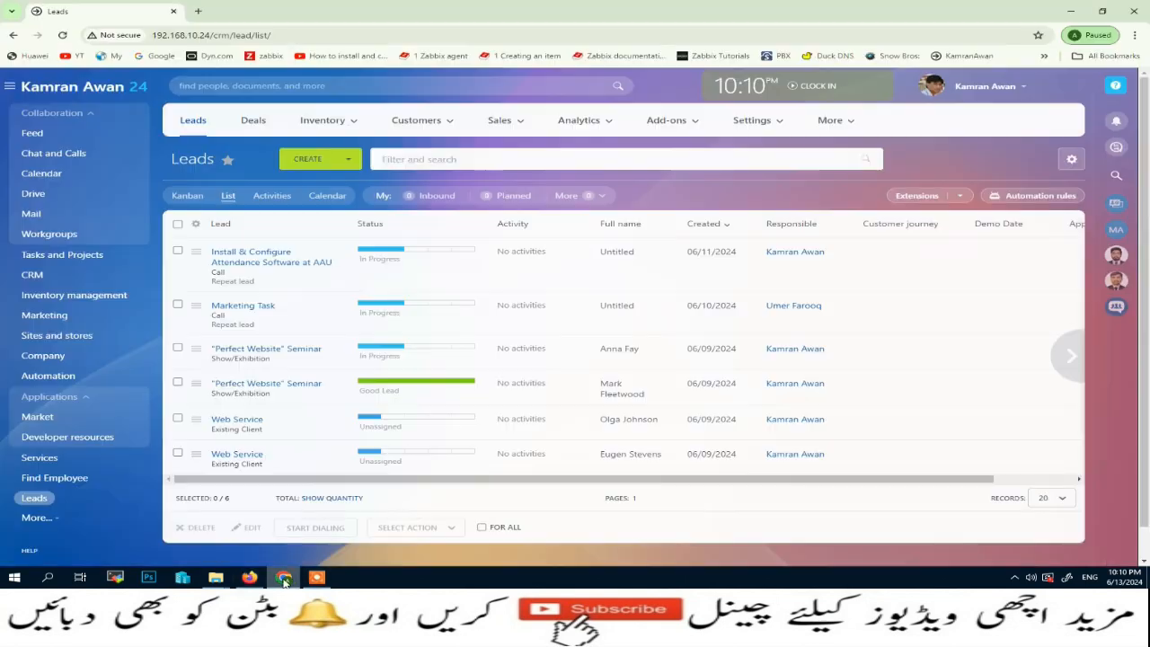
click(31, 215)
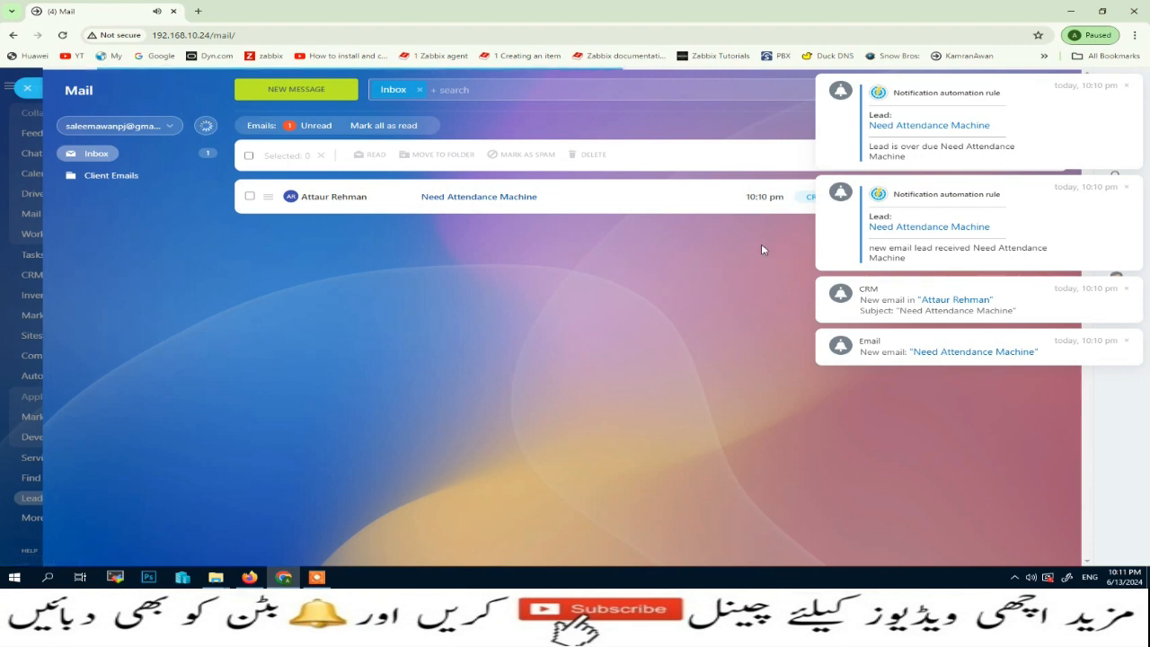
click(1129, 86)
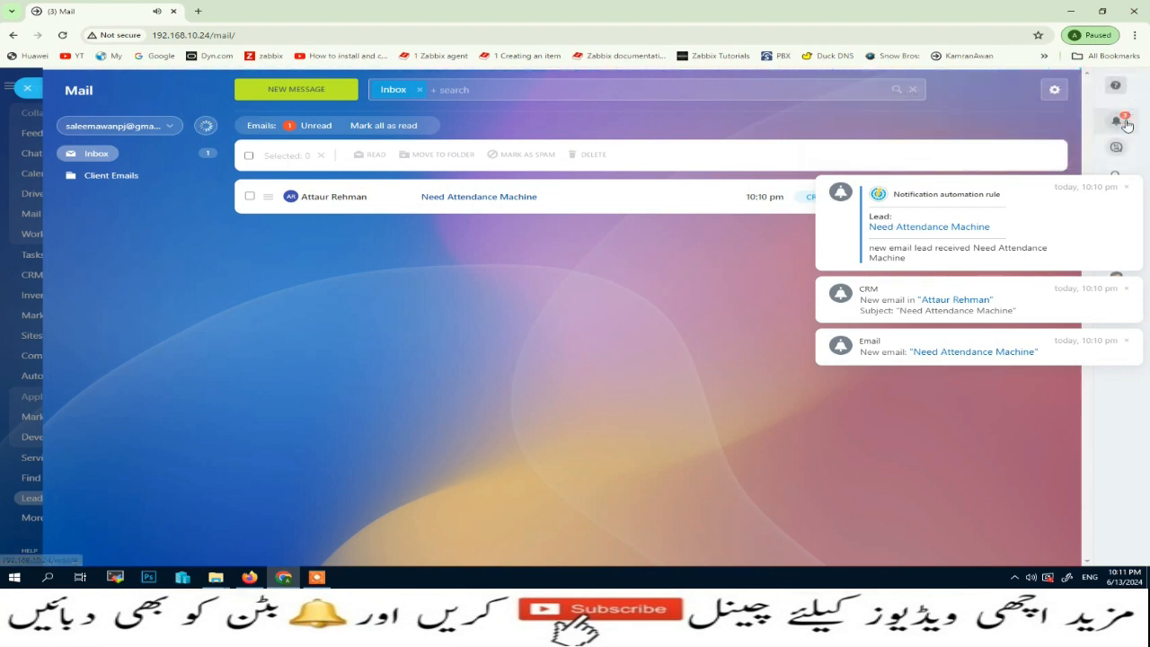
click(1129, 189)
click(1129, 292)
- Review the notifications panel, highlighting the new email and CRM notification messages
click(1131, 344)
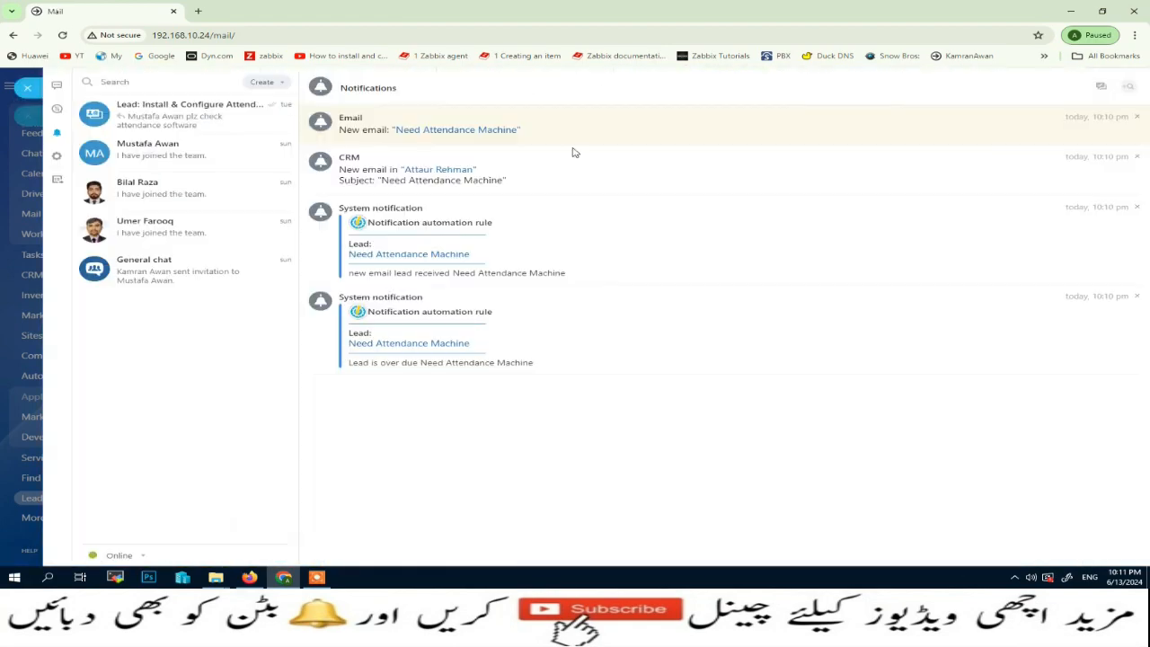
click(33, 88)
click(1106, 126)
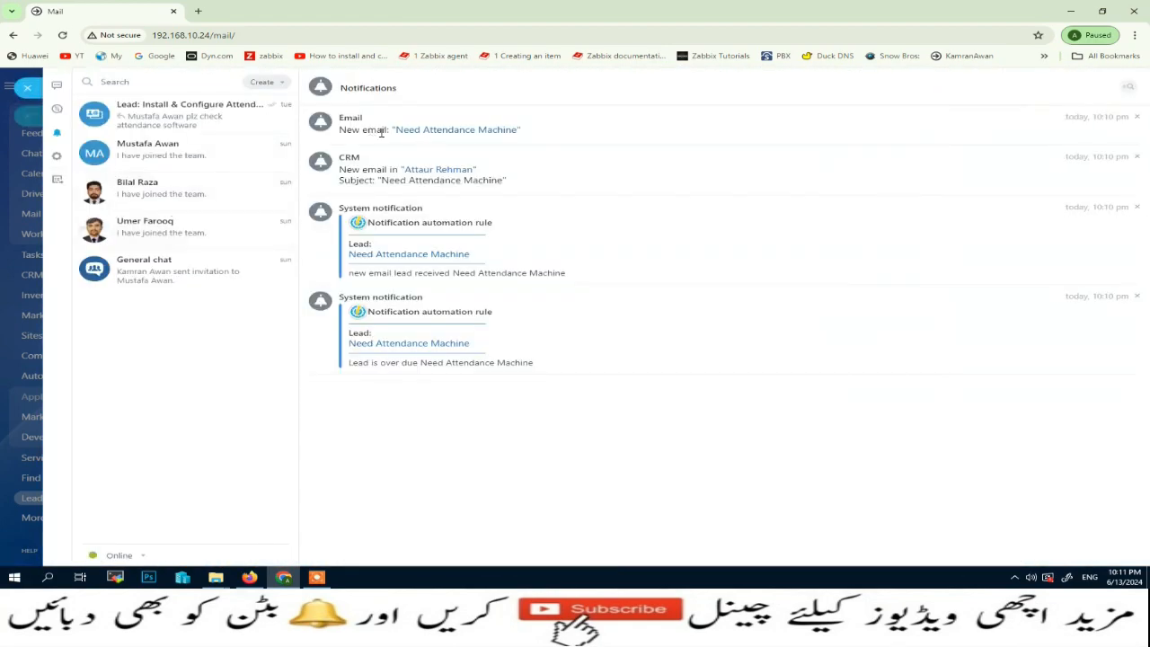
drag(340, 129, 570, 128)
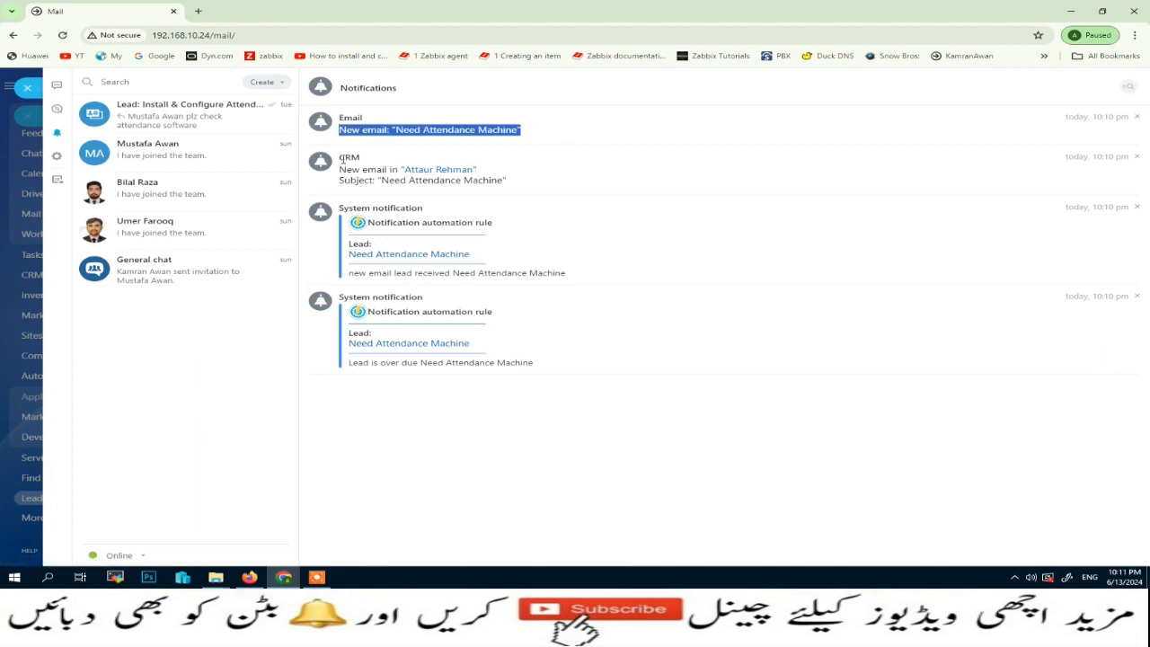
drag(342, 157, 436, 169)
click(24, 88)
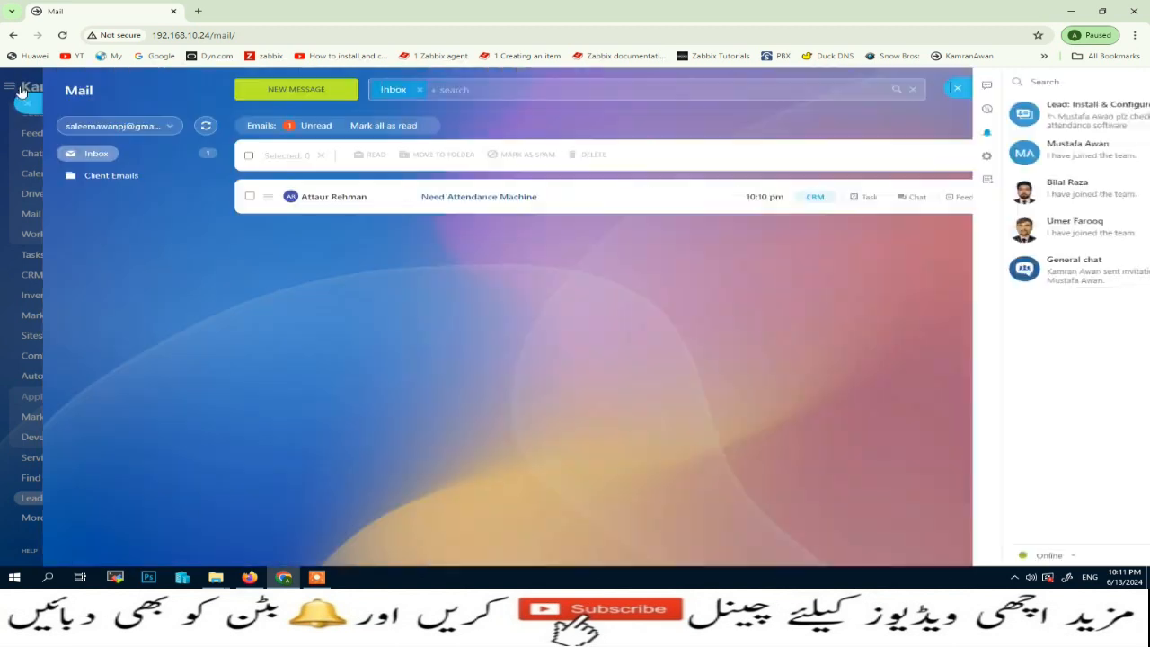
- View the Need Attendance Machine email, then close Mail and reload the Leads list
click(492, 205)
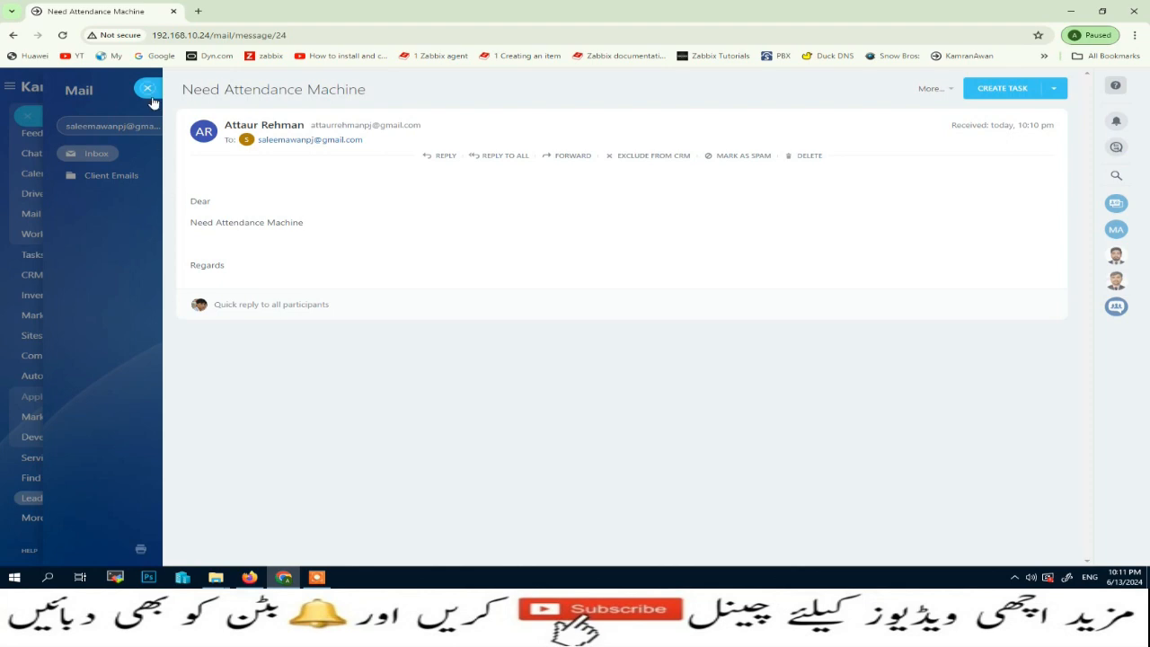
click(150, 93)
click(36, 93)
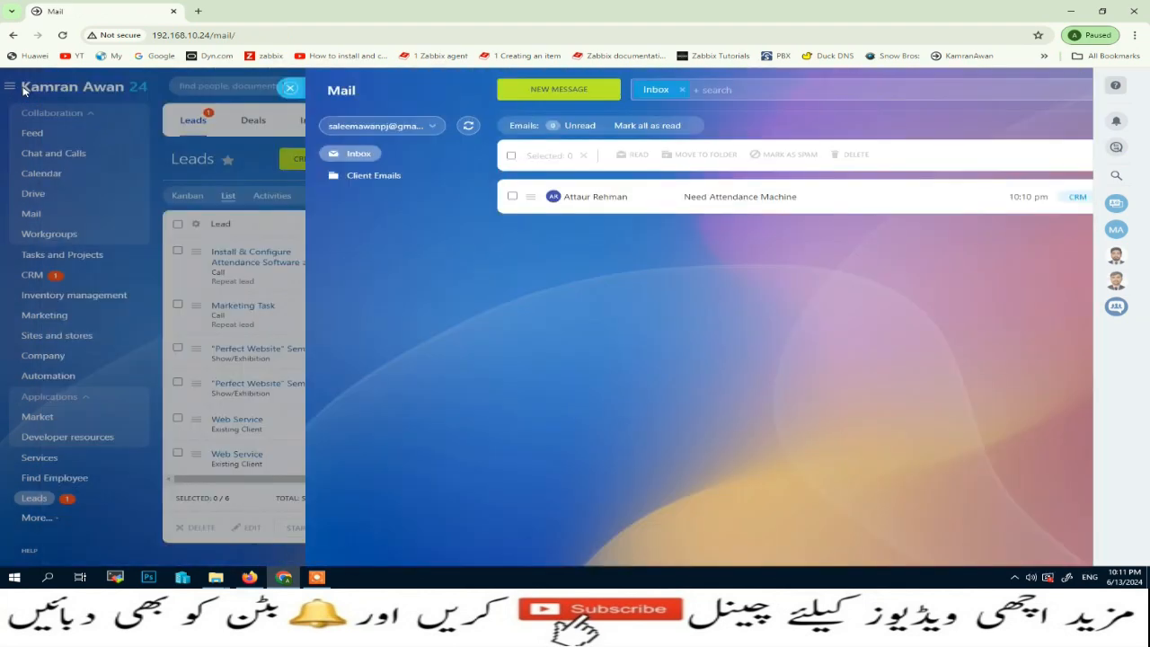
click(62, 36)
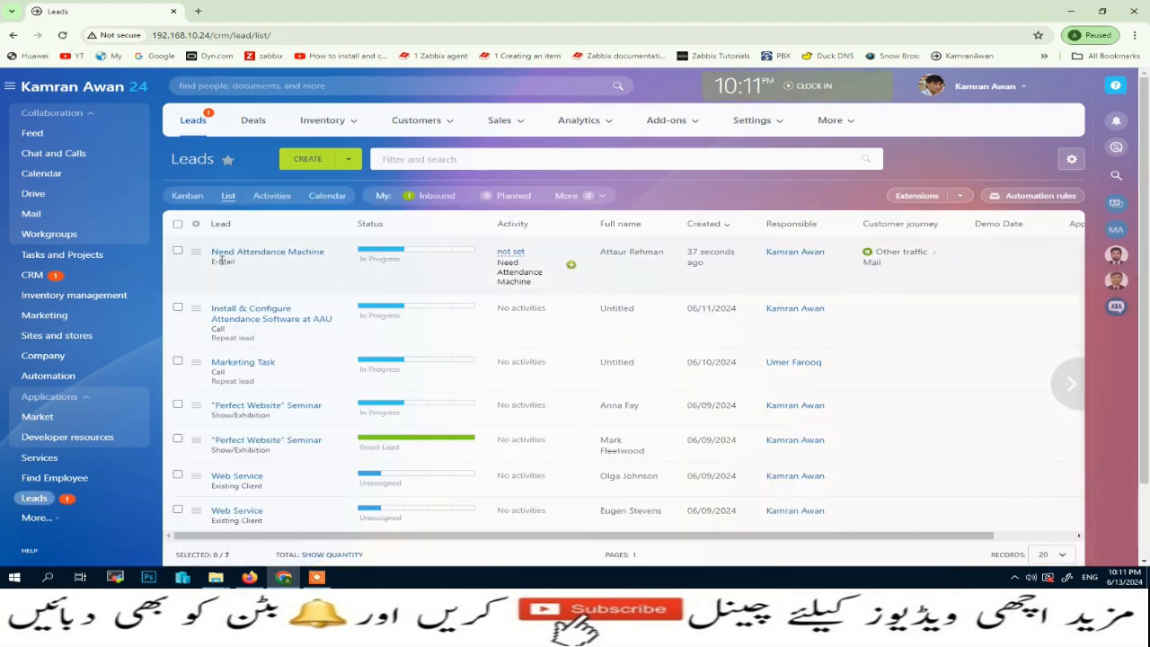
- Open the Need Attendance Machine lead, confirm its Source is E-Mail, and return to Gmail
click(270, 254)
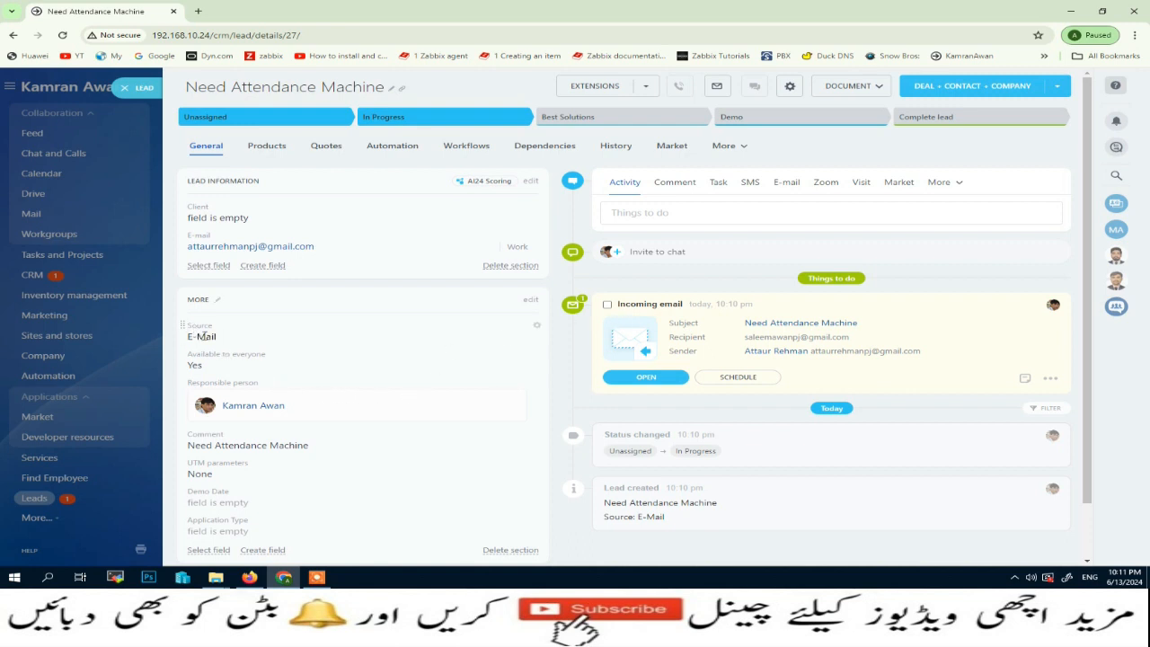
drag(233, 336, 184, 324)
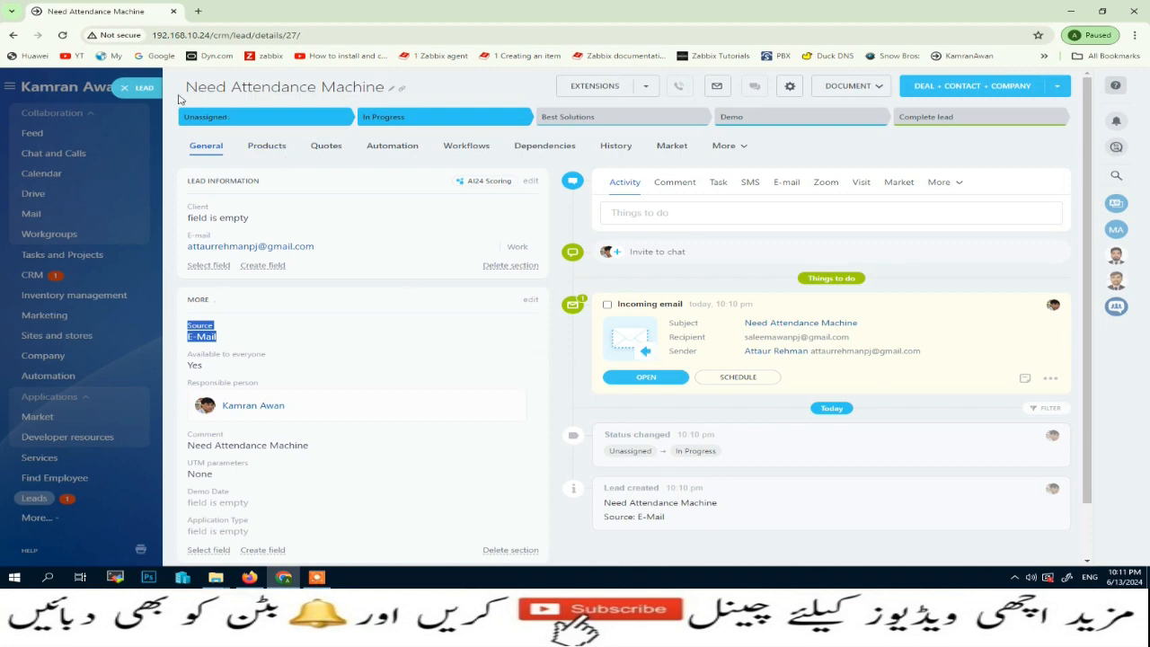
click(125, 87)
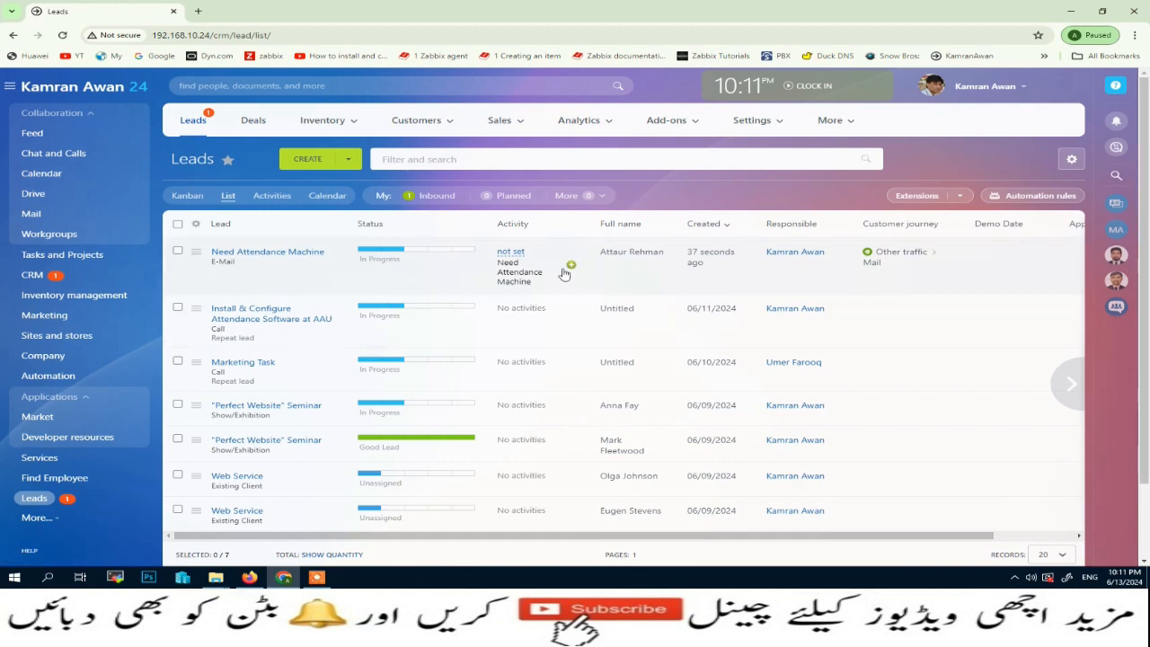
click(249, 577)
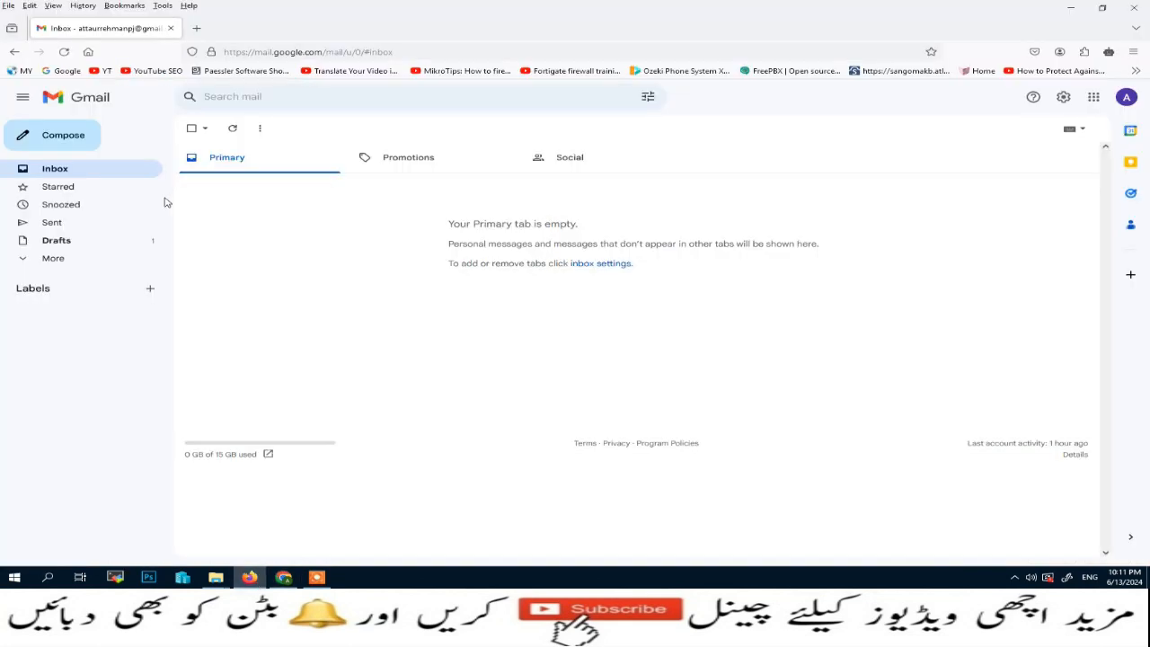
- Start a new Gmail message to the CRM mailbox with subject 'test email'
click(99, 138)
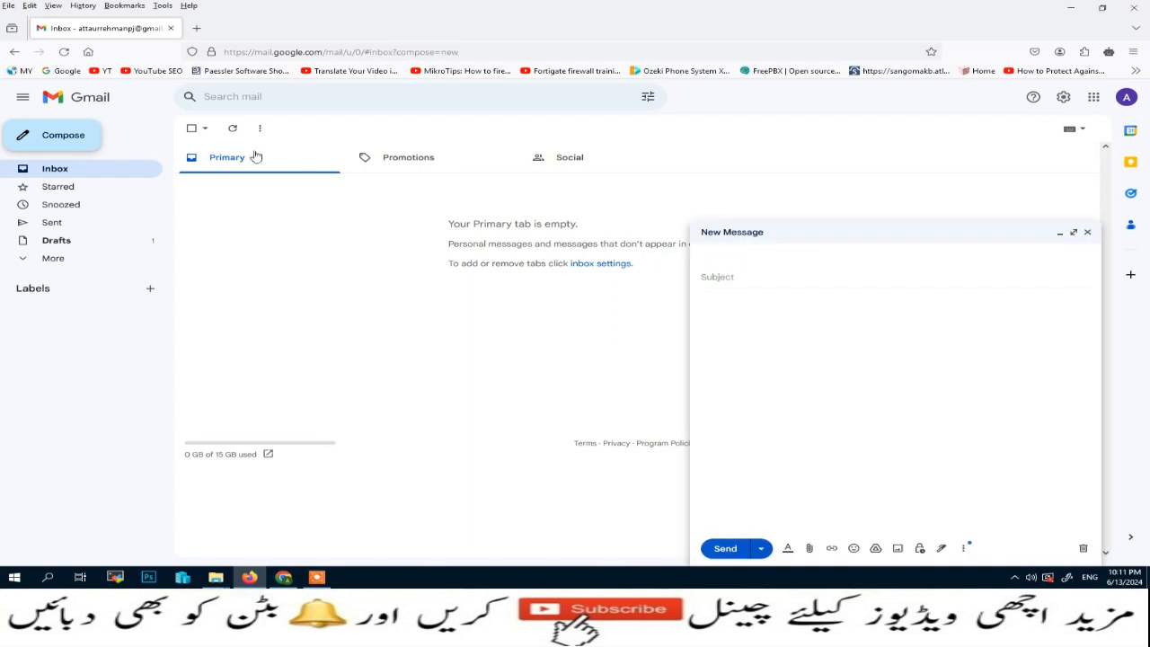
click(778, 265)
click(781, 283)
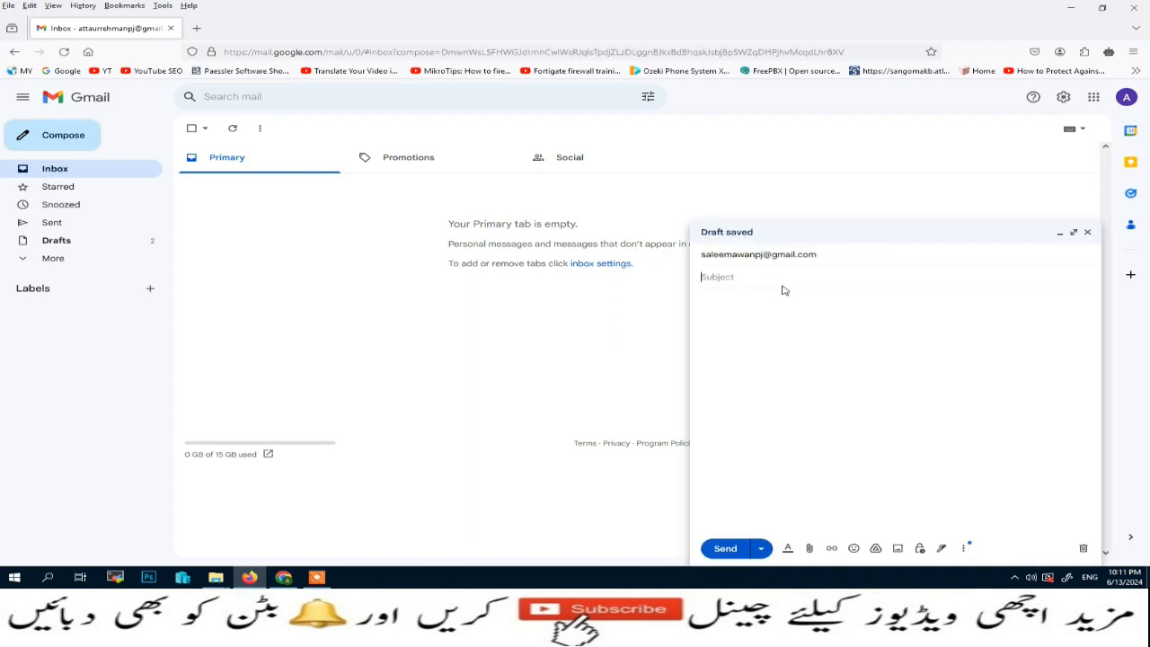
text(test email)
- Copy 'test email' into the message body, send it, and return to Bitrix24
drag(761, 281, 653, 279)
key(ctrl+c)
click(773, 328)
key(ctrl+v)
click(726, 549)
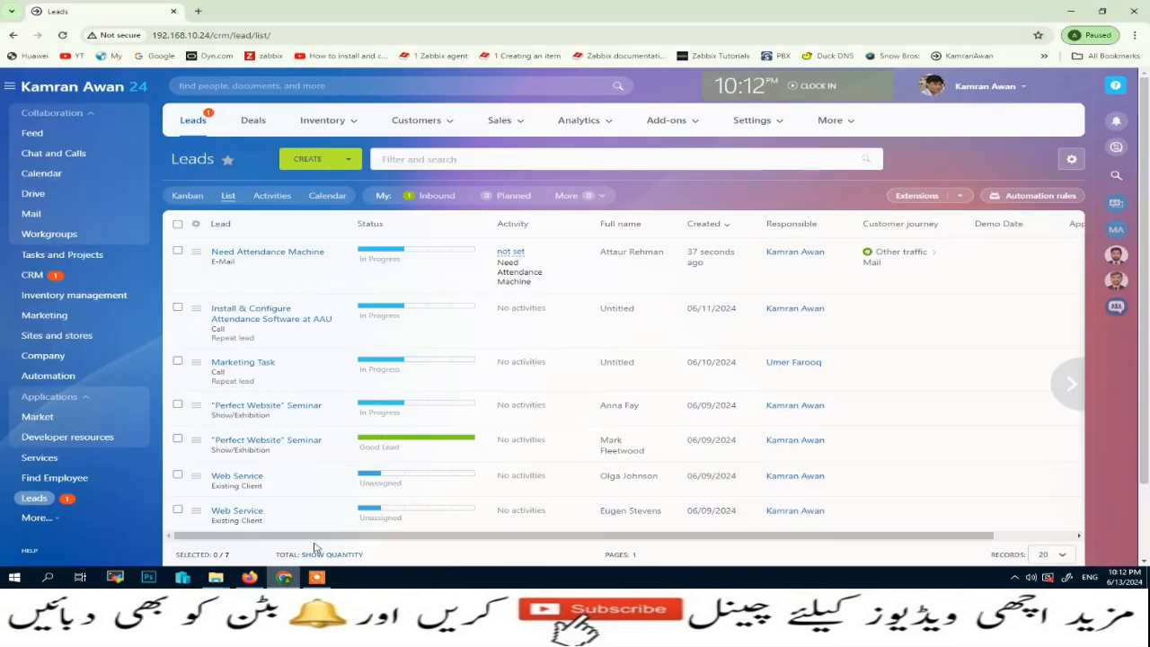
click(283, 577)
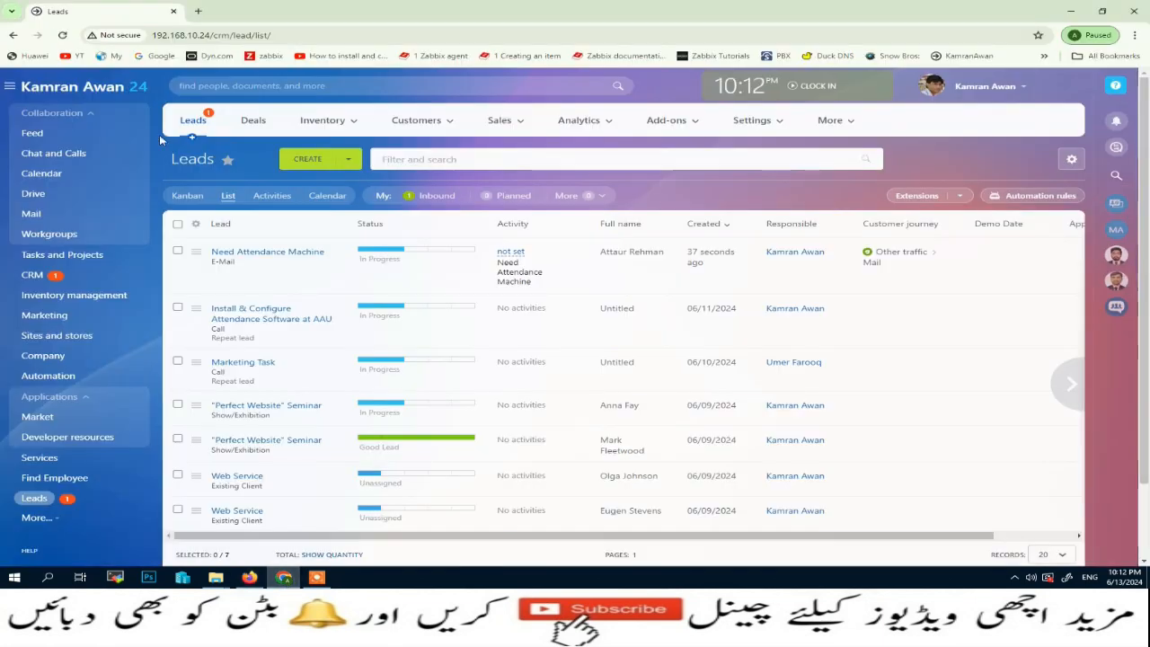
click(30, 214)
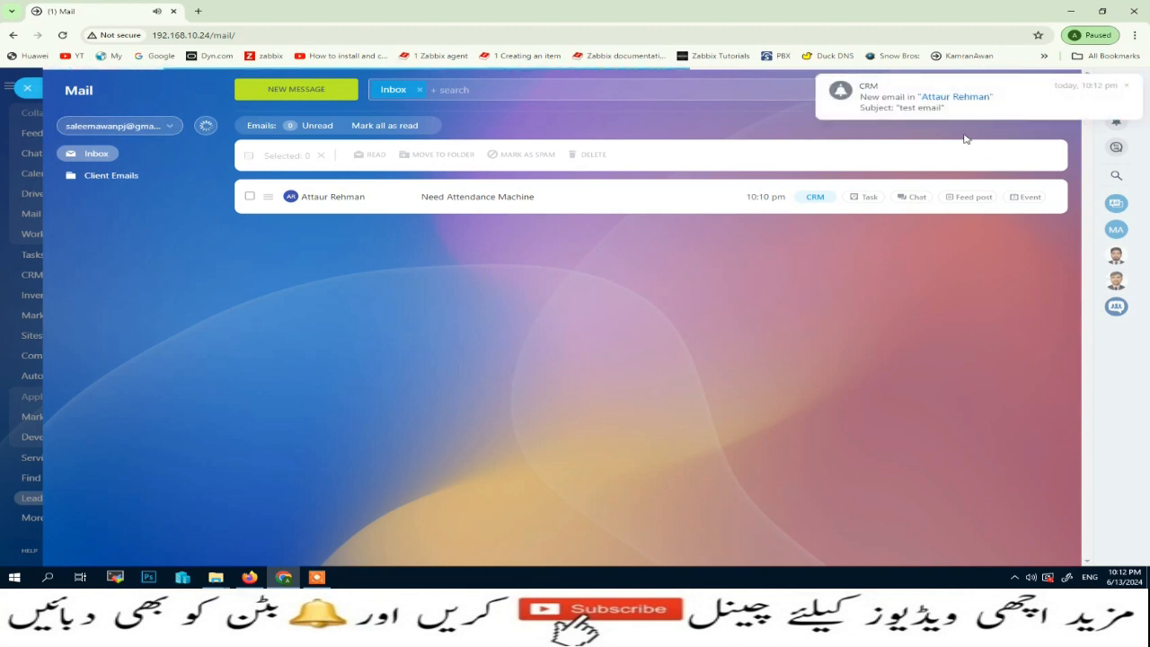
click(1127, 87)
click(1116, 120)
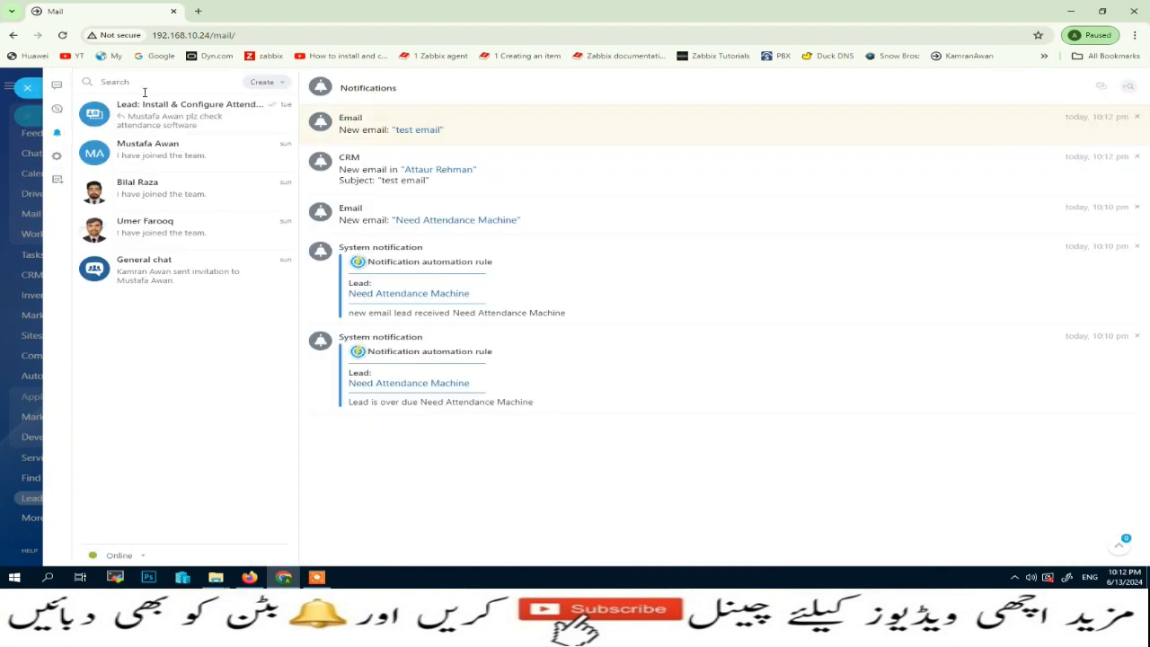
click(28, 87)
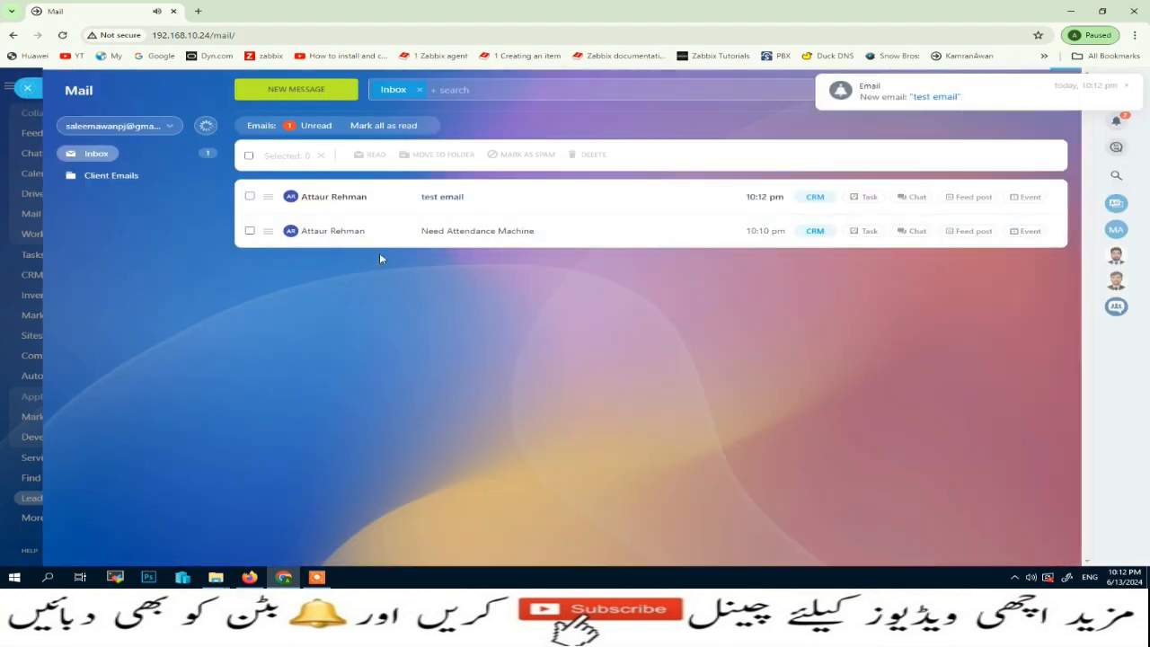
click(444, 203)
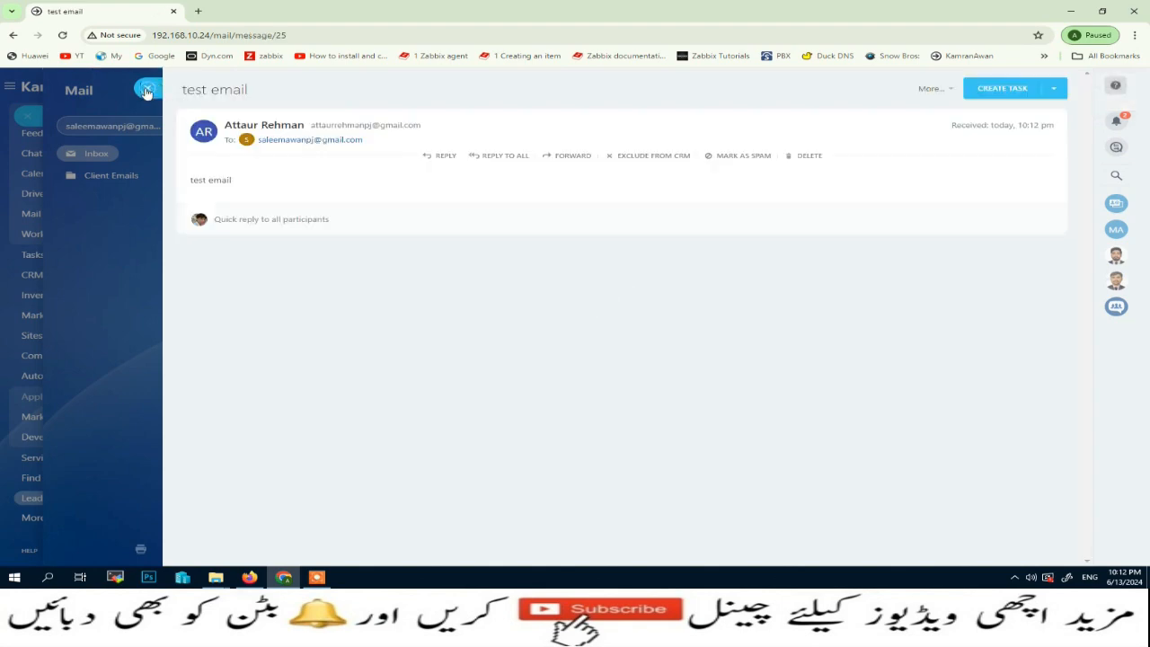
click(146, 93)
click(34, 498)
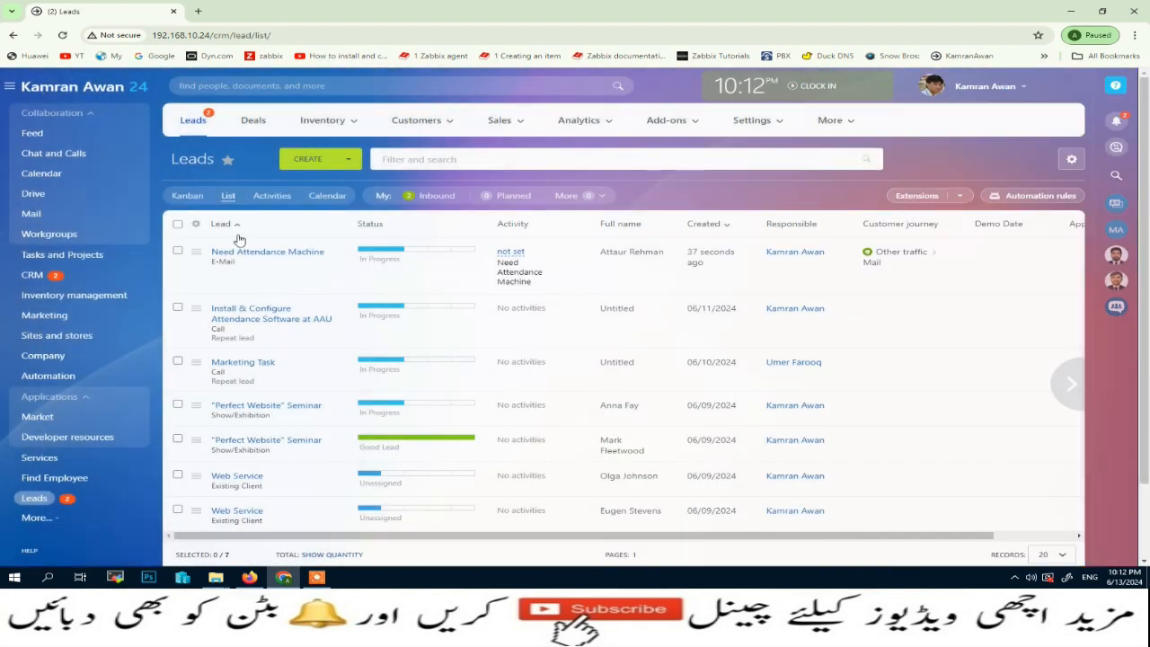
click(62, 35)
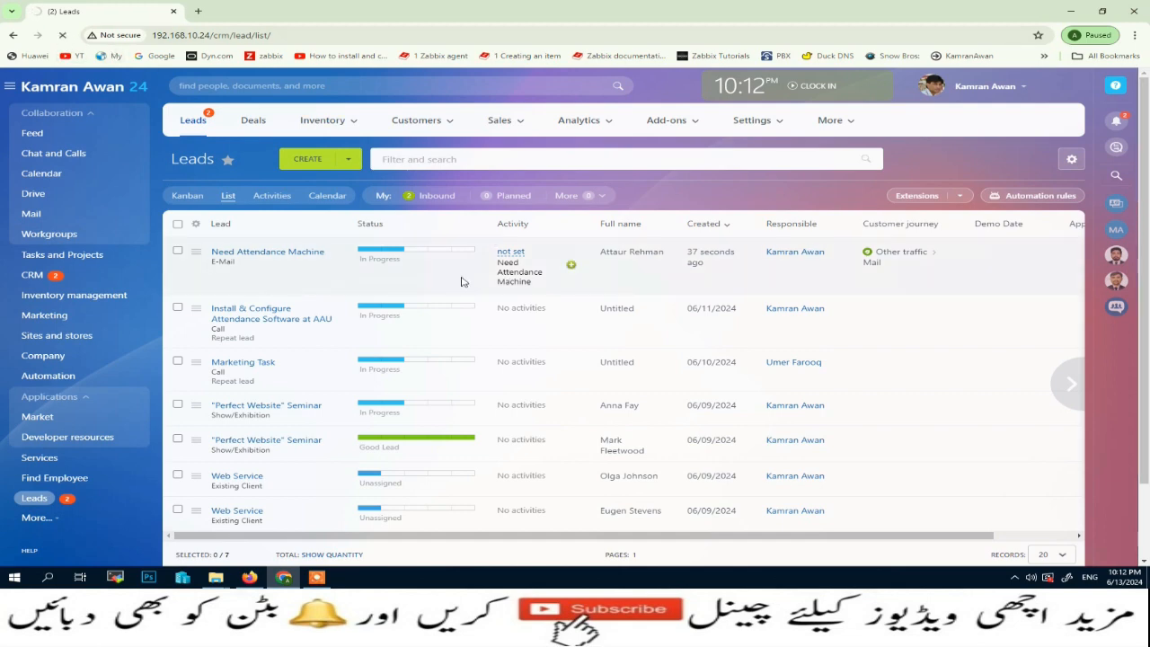
click(288, 255)
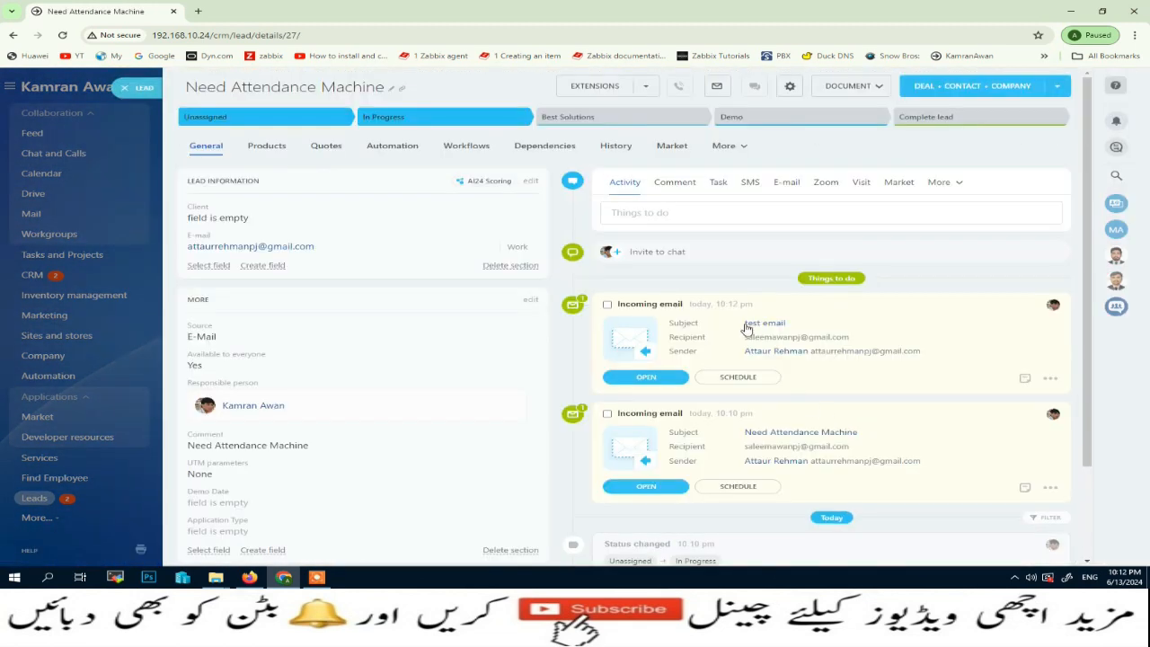
drag(798, 324, 745, 327)
click(132, 92)
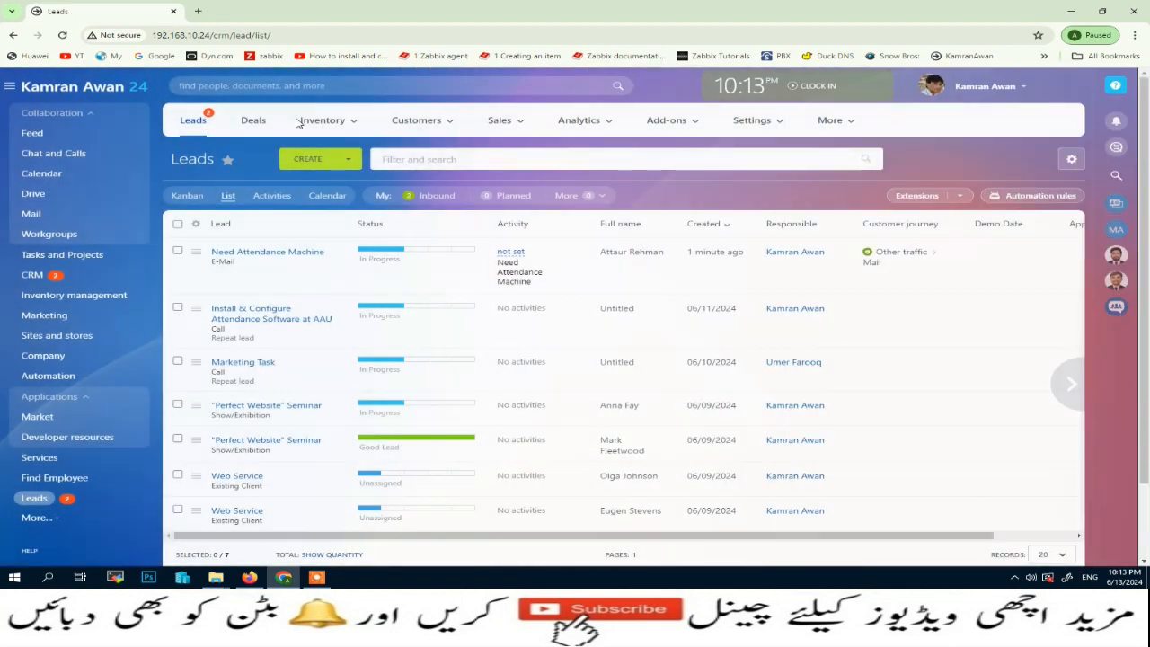
click(308, 253)
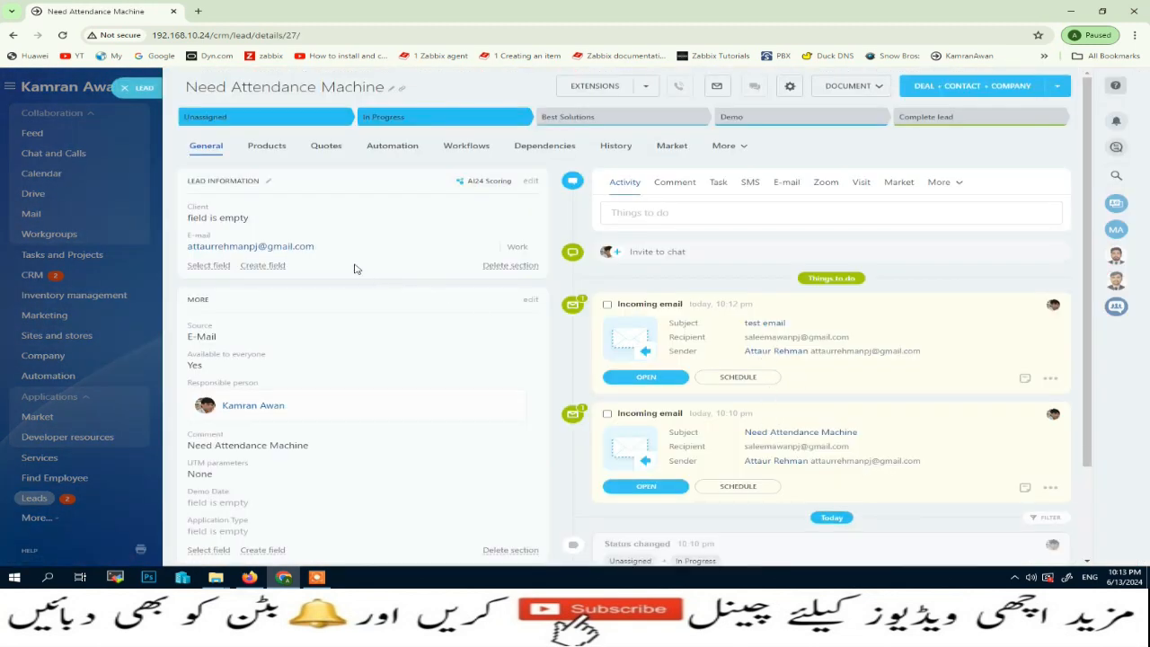
click(135, 94)
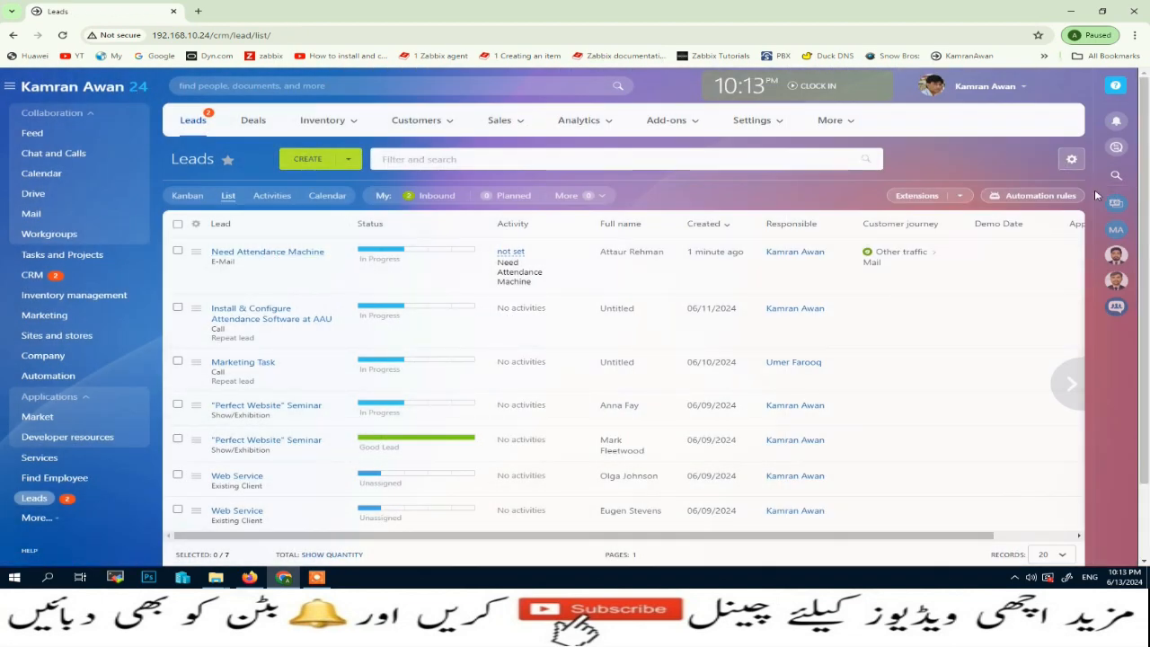
- Set the first Add notification lead rule to run 2 days after Current time
click(1060, 200)
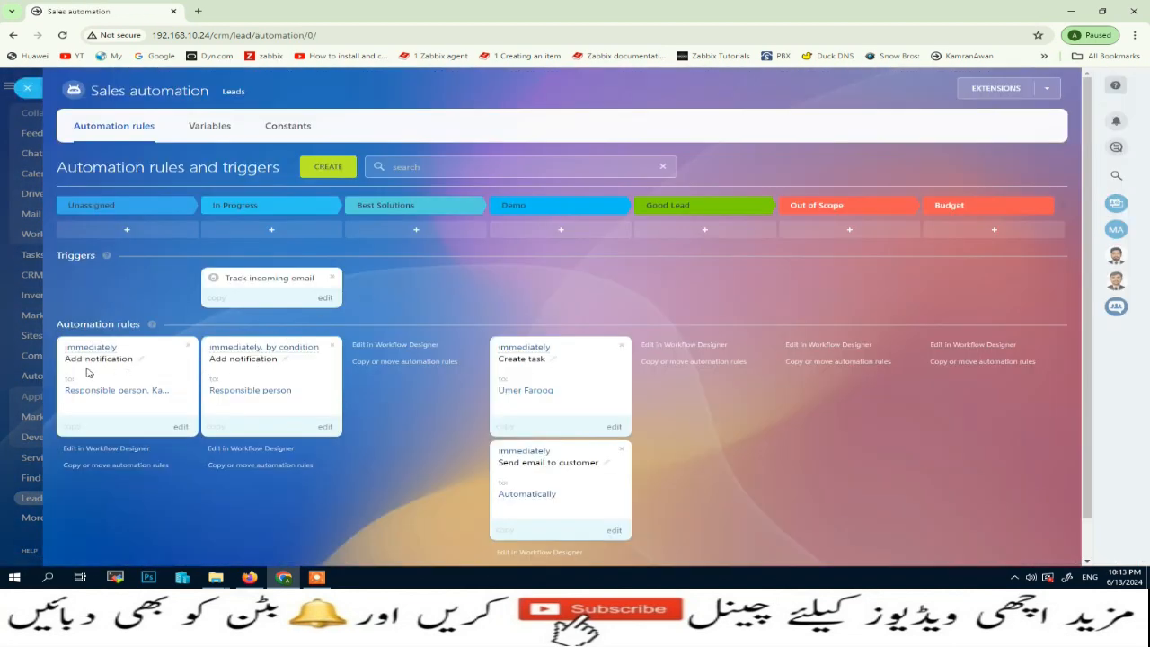
click(99, 354)
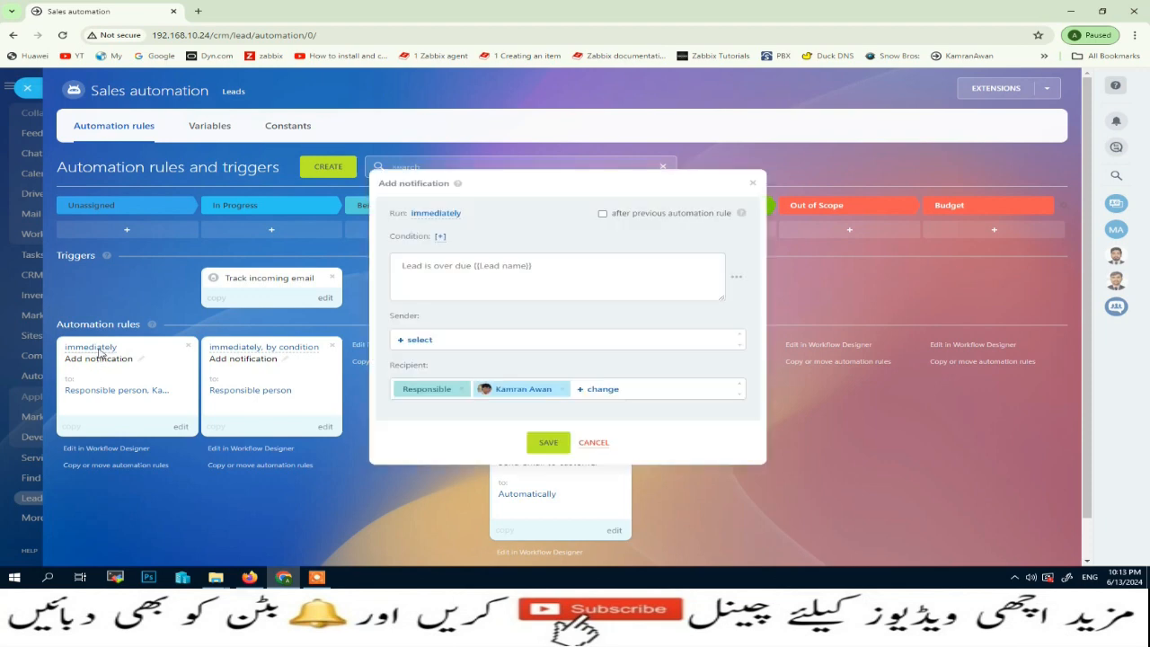
click(443, 215)
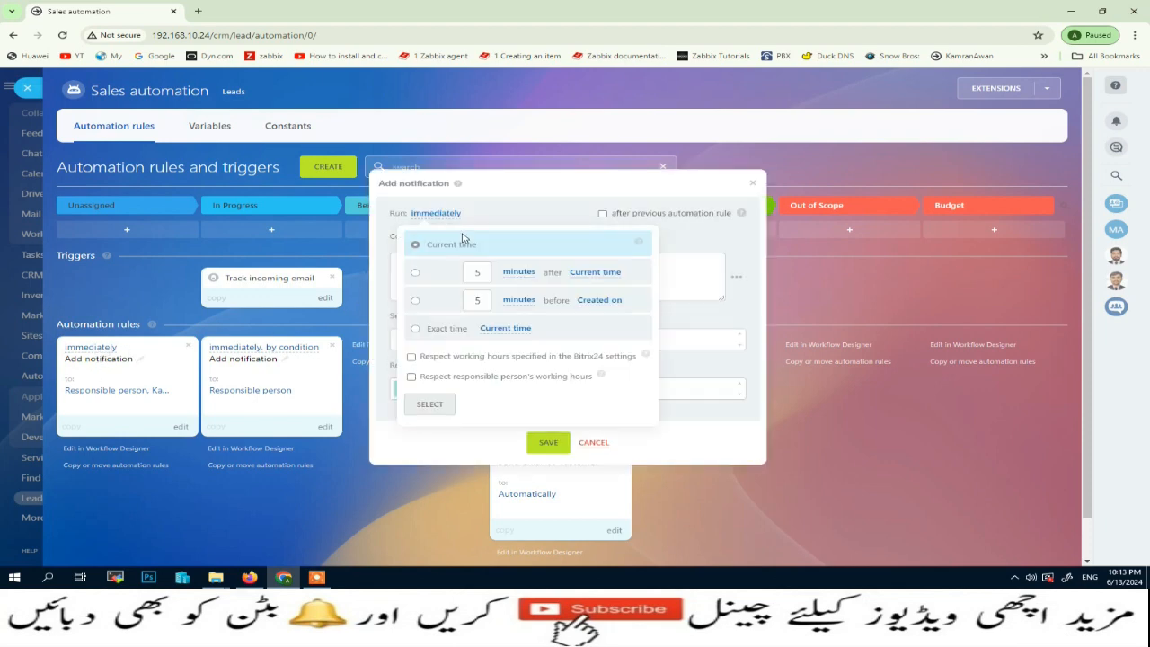
click(414, 275)
double_click(464, 271)
text(2)
click(519, 272)
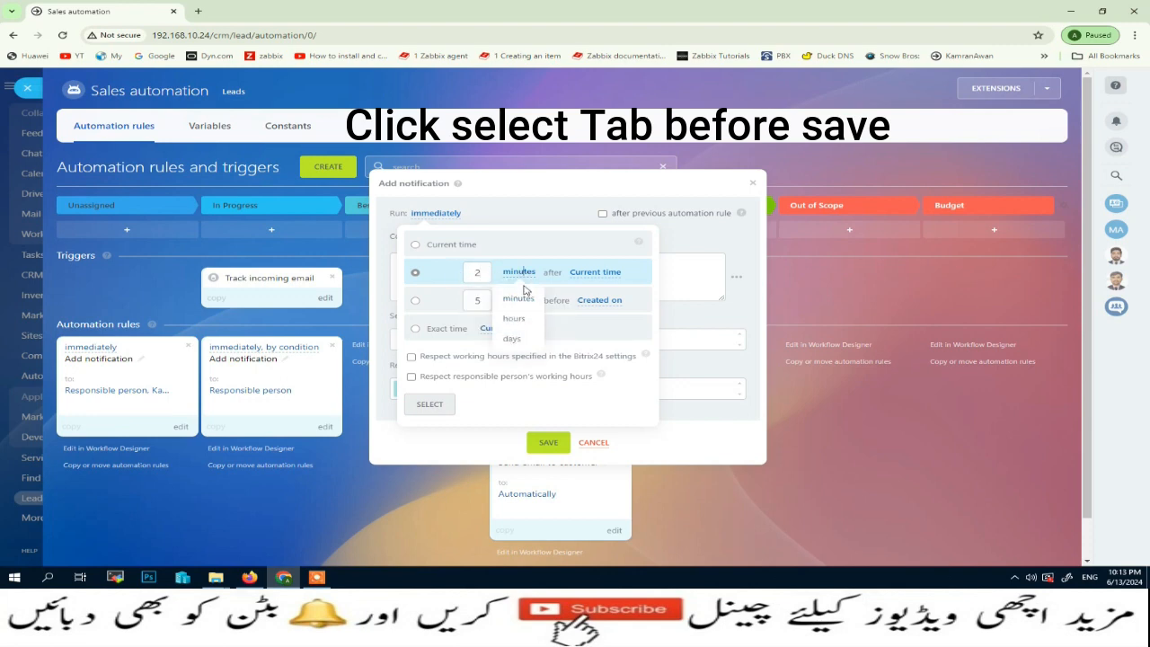
click(517, 341)
click(548, 442)
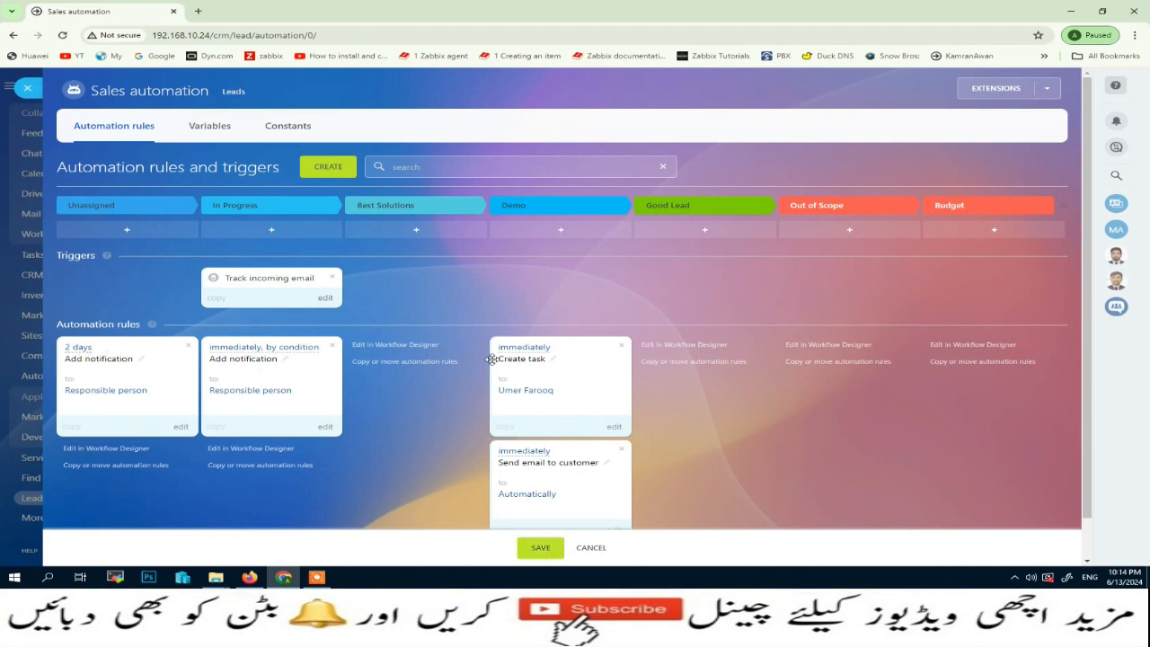
- Save the updated lead automation rules and close them to return to Leads
click(27, 87)
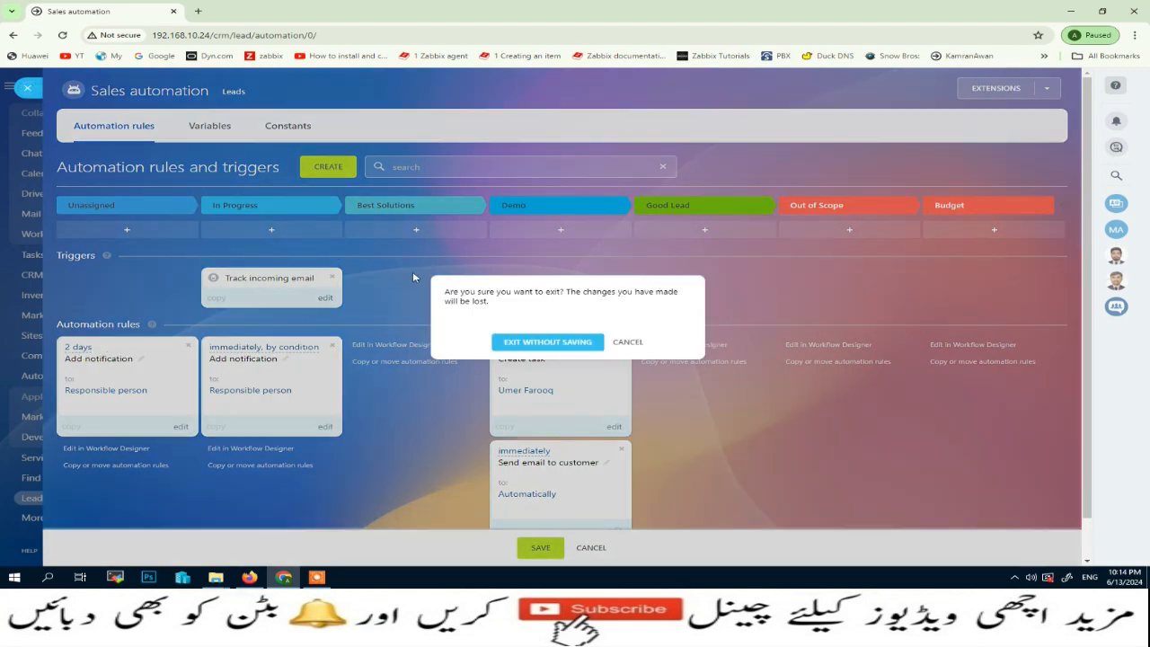
click(627, 343)
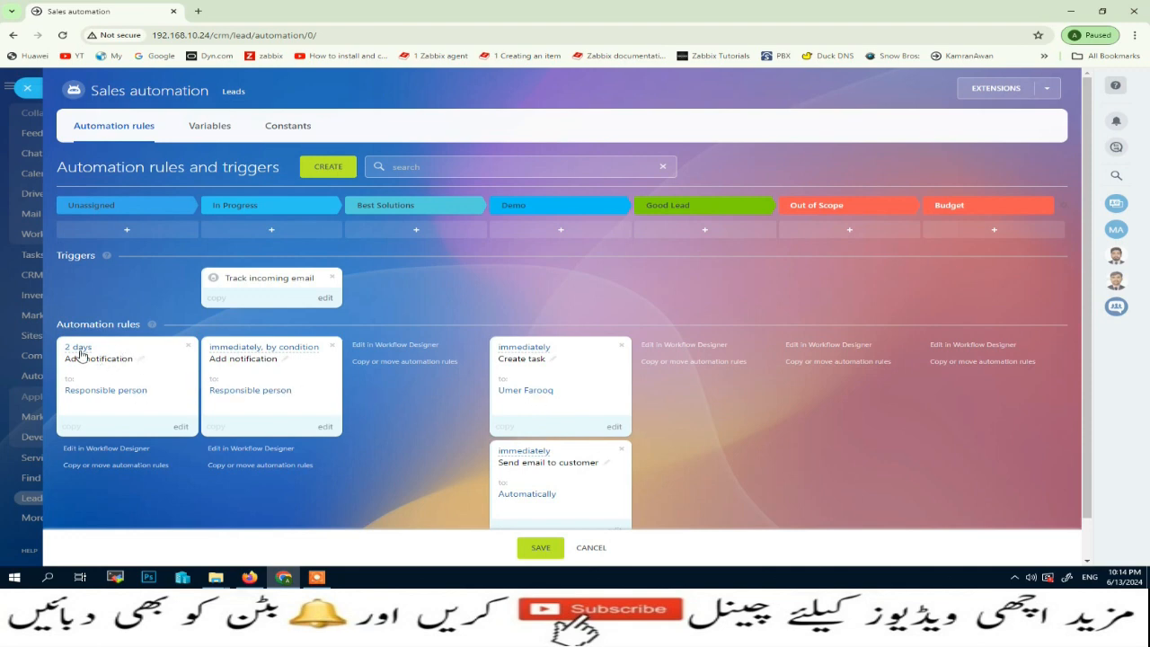
click(537, 548)
click(27, 87)
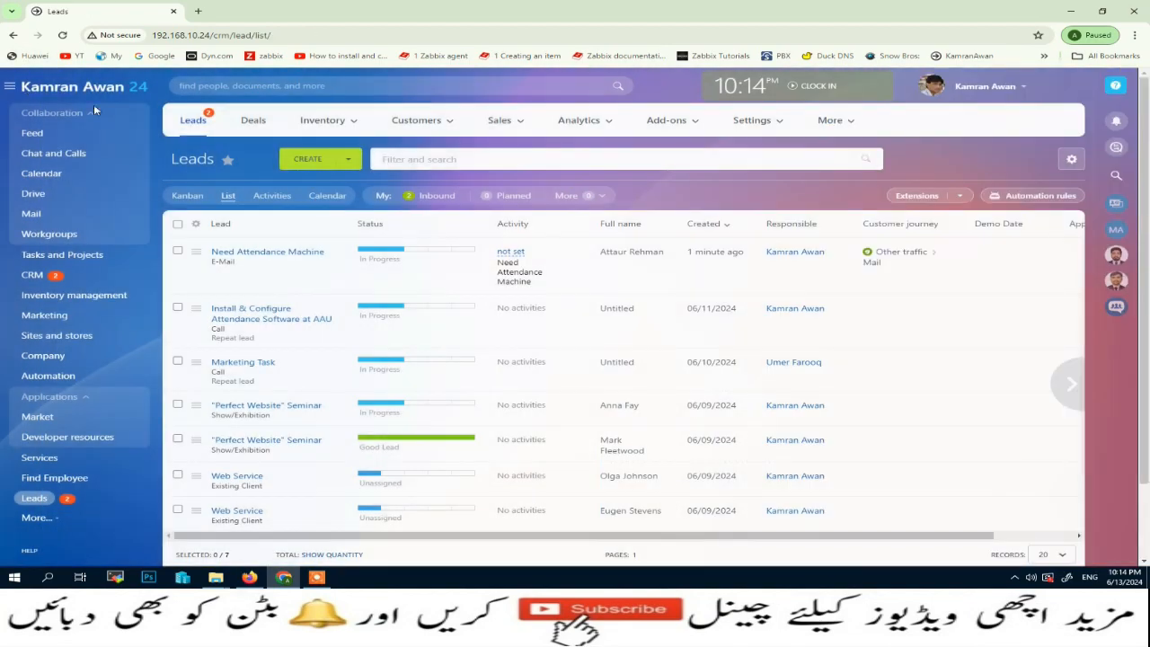